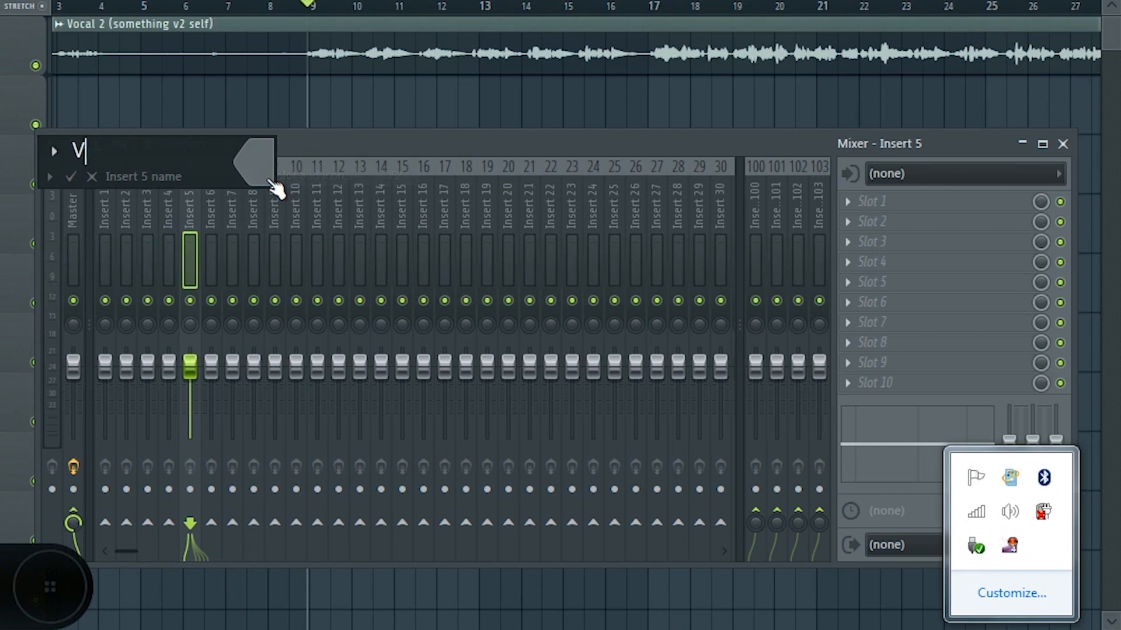
Step: Name mixer insert 5 "Vocals" and give the track a pinkish-purple colour
click(272, 185)
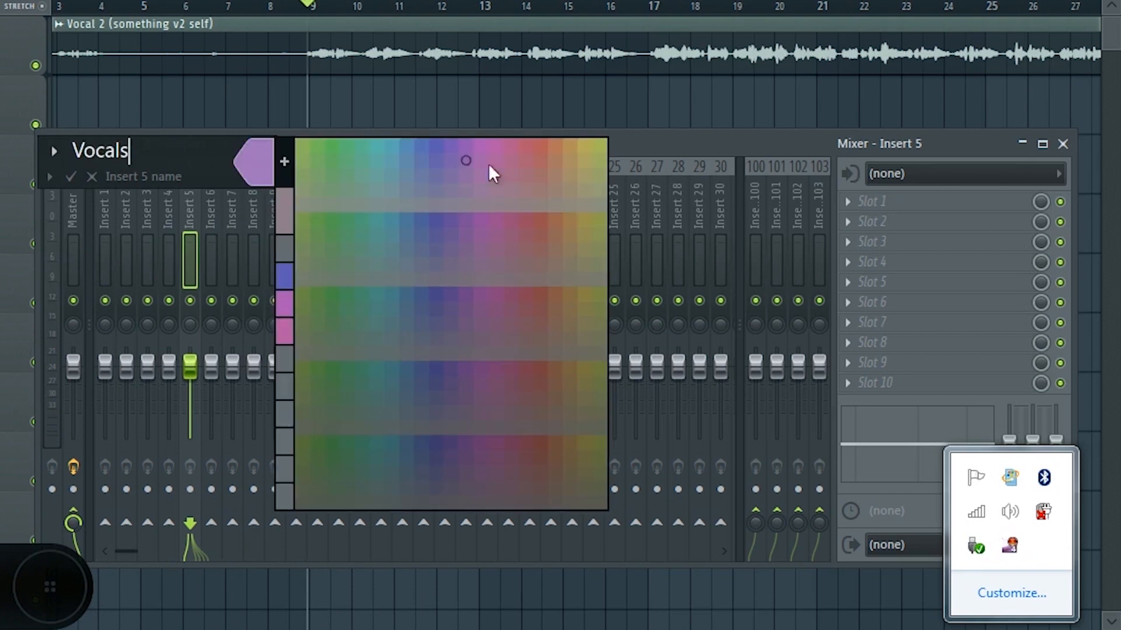
click(479, 146)
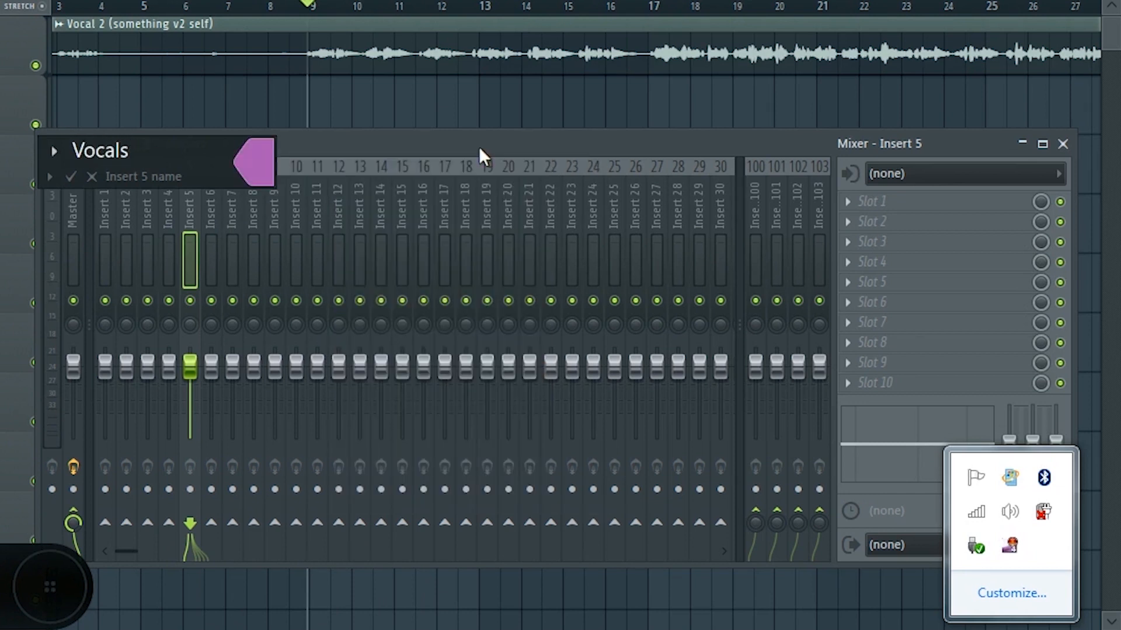
key(Return)
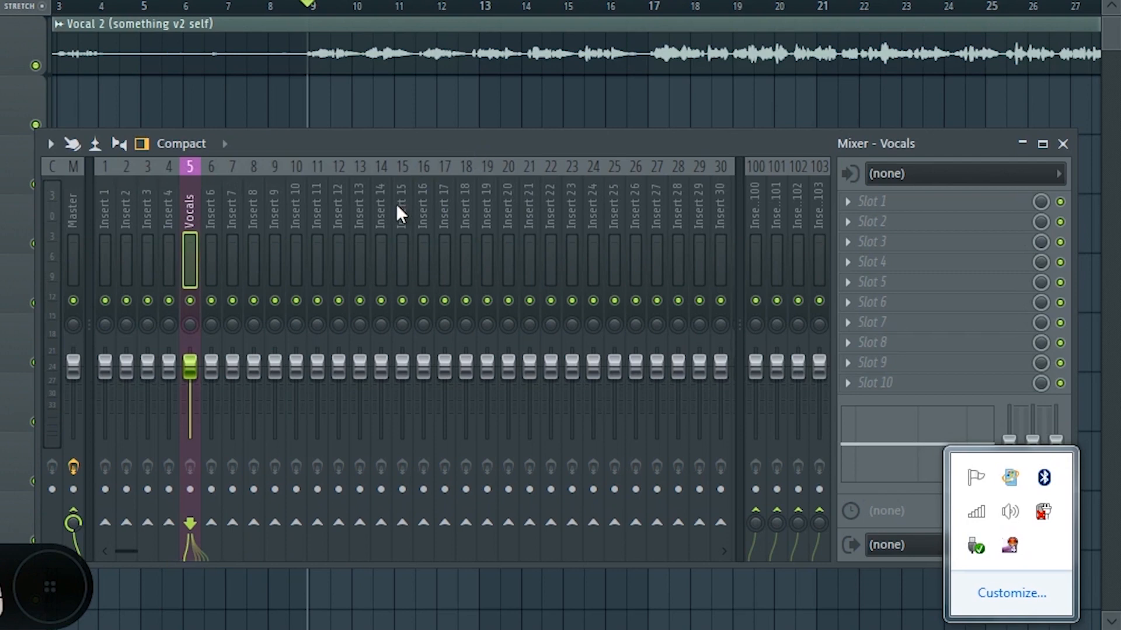
Step: Load Fruity parametric EQ 2 in the Vocals track's first effect slot and make band 7 a Steep 8 low pass
click(841, 201)
click(742, 198)
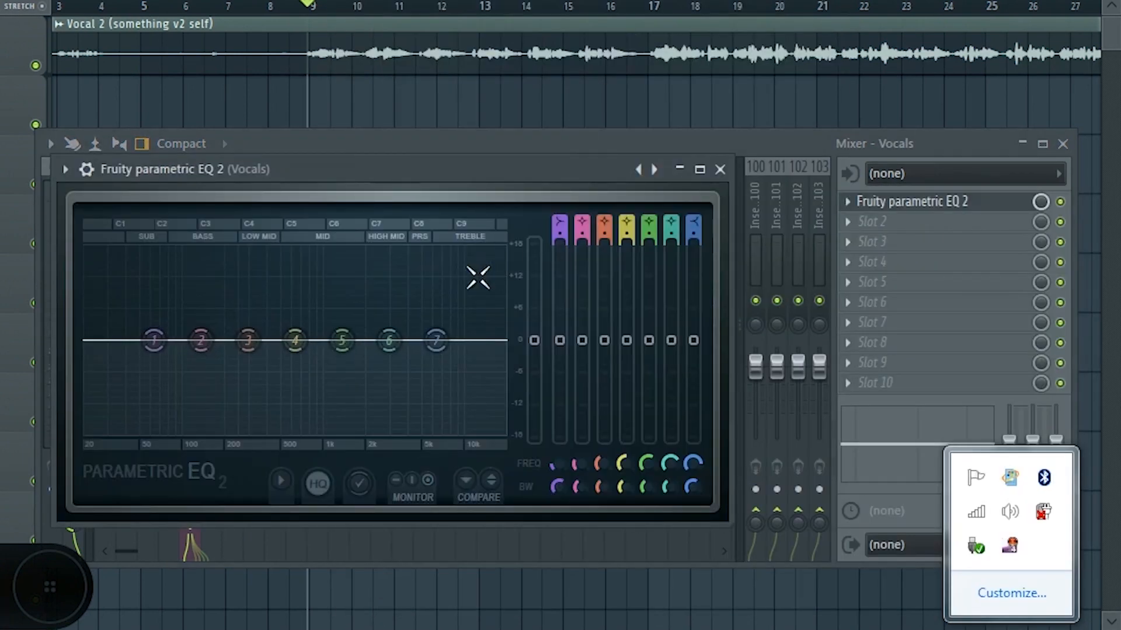
right_click(437, 341)
mouse_move(474, 419)
click(554, 421)
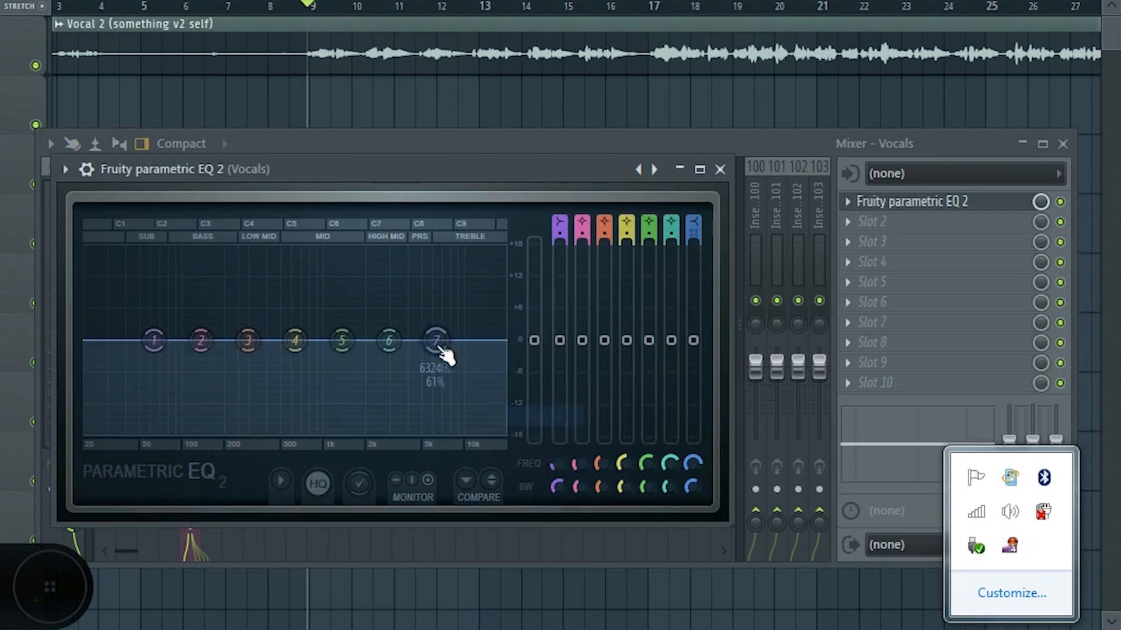
right_click(437, 343)
mouse_move(481, 398)
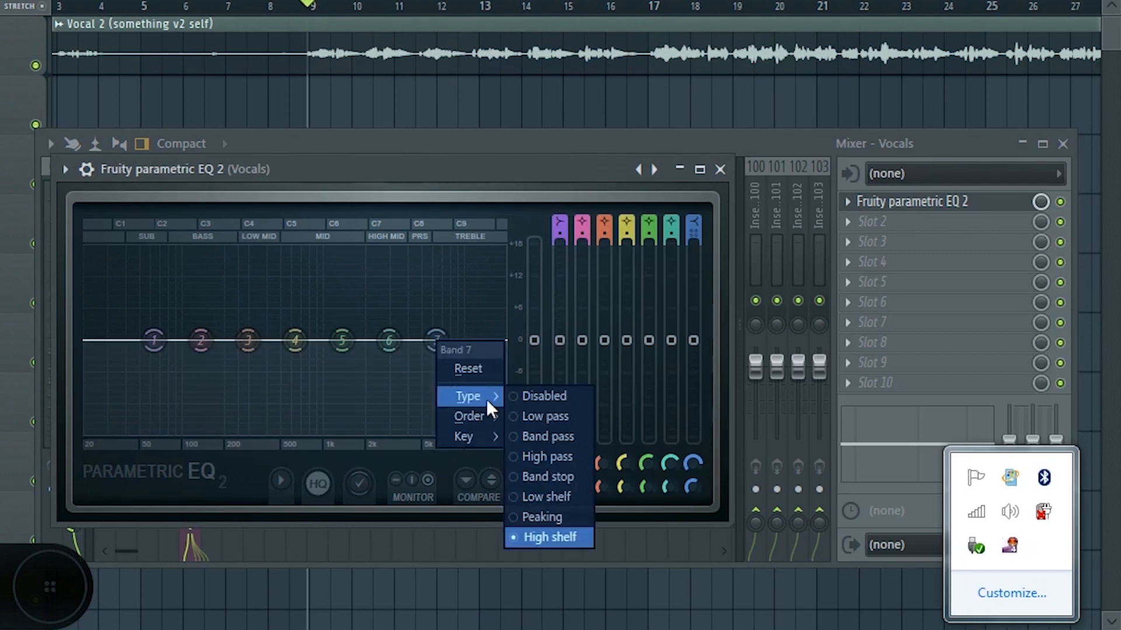
click(543, 416)
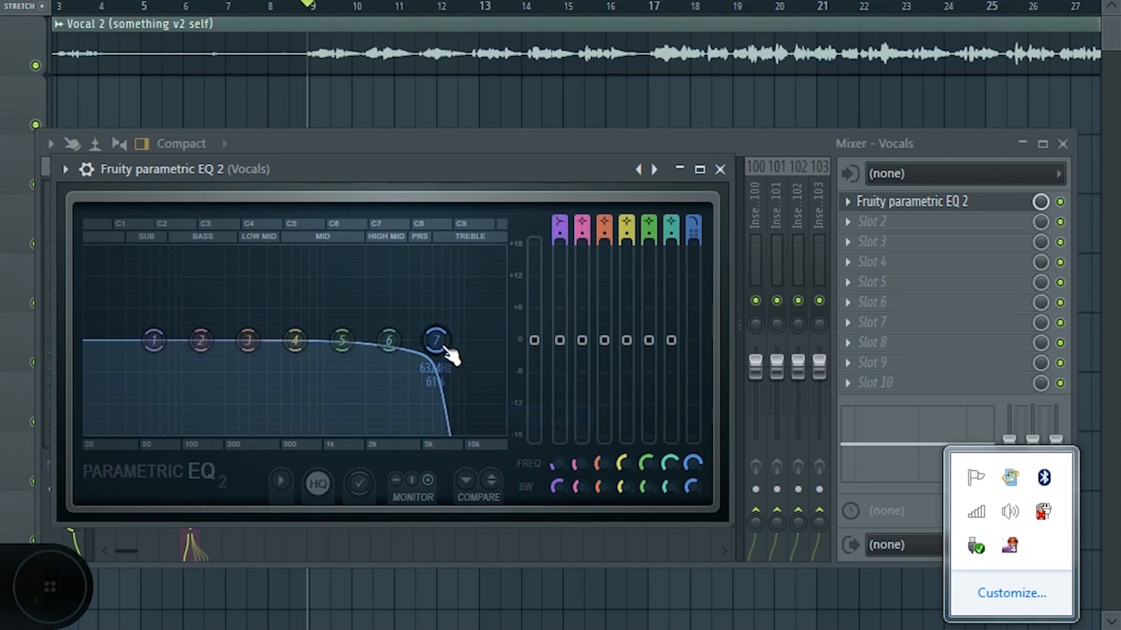
Step: Move the low-pass band 7 to about 12,000 Hz and narrow its bandwidth to 56%
drag(438, 340, 464, 340)
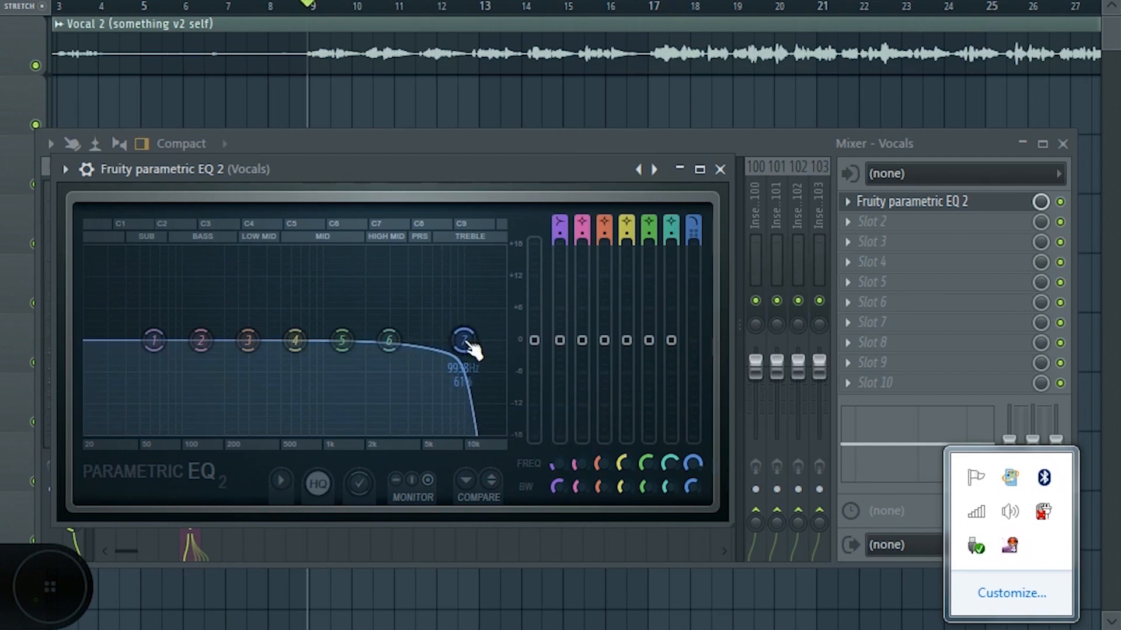
scroll(470, 349, down, 3)
drag(470, 349, 483, 350)
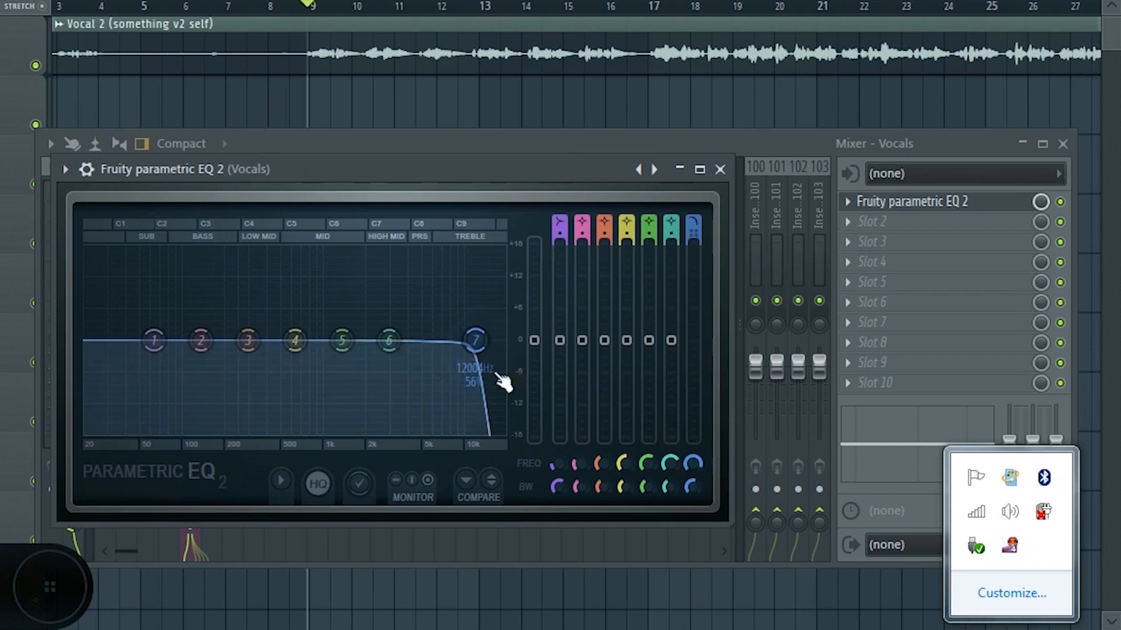
Step: Make band 1 a Steep 8 high pass with its cutoff lowered below 50 Hz, and close the EQ window
right_click(154, 340)
mouse_move(183, 419)
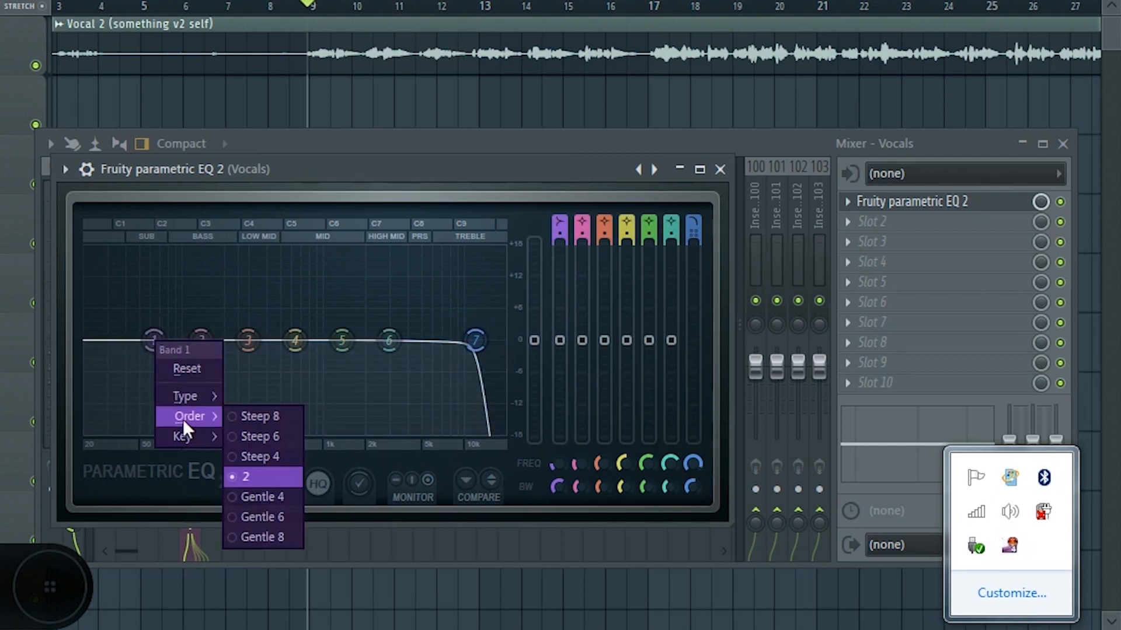
click(248, 421)
right_click(153, 339)
mouse_move(185, 396)
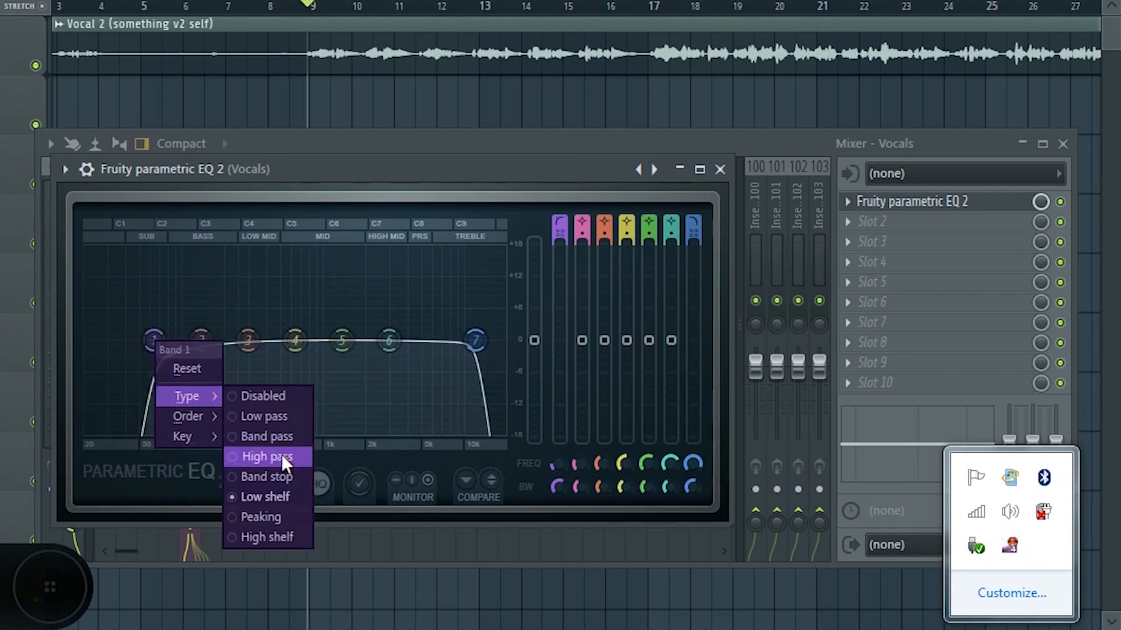
click(281, 456)
drag(154, 340, 112, 340)
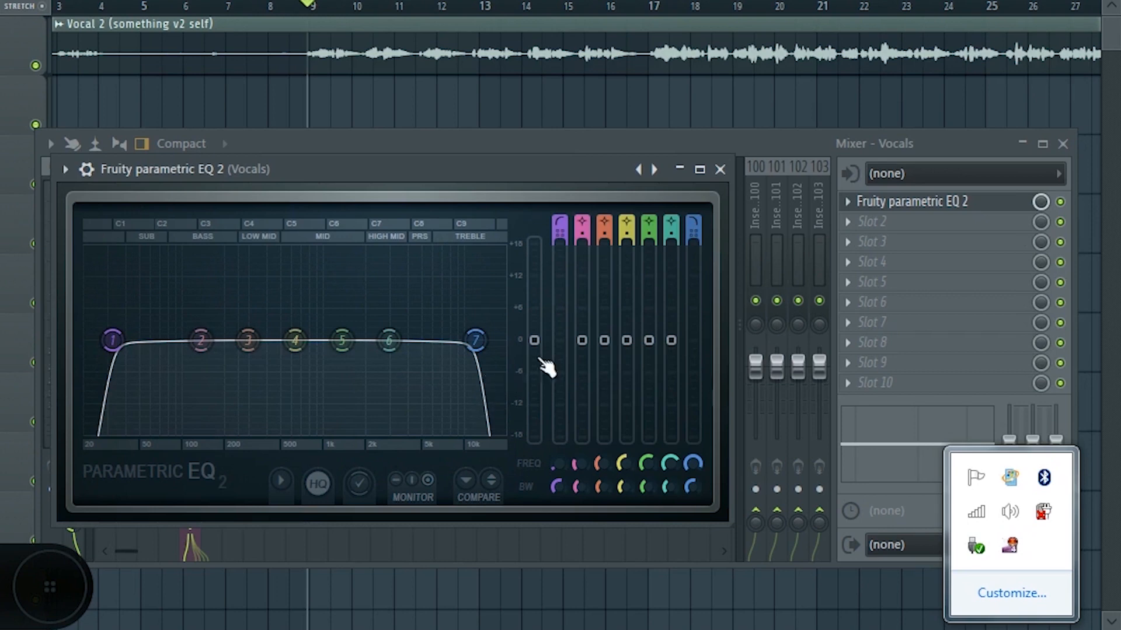
click(719, 169)
Step: Add Fruity parametric EQ 2 in the second slot and boost band 4 by about 9 dB at 9% bandwidth
click(846, 222)
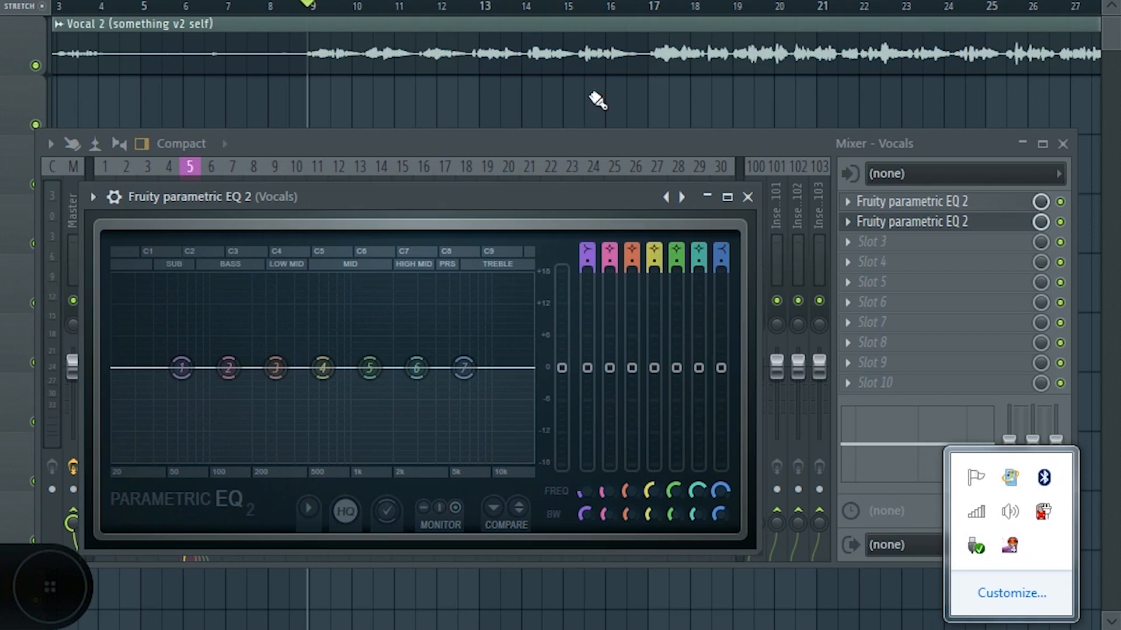
drag(325, 374, 325, 324)
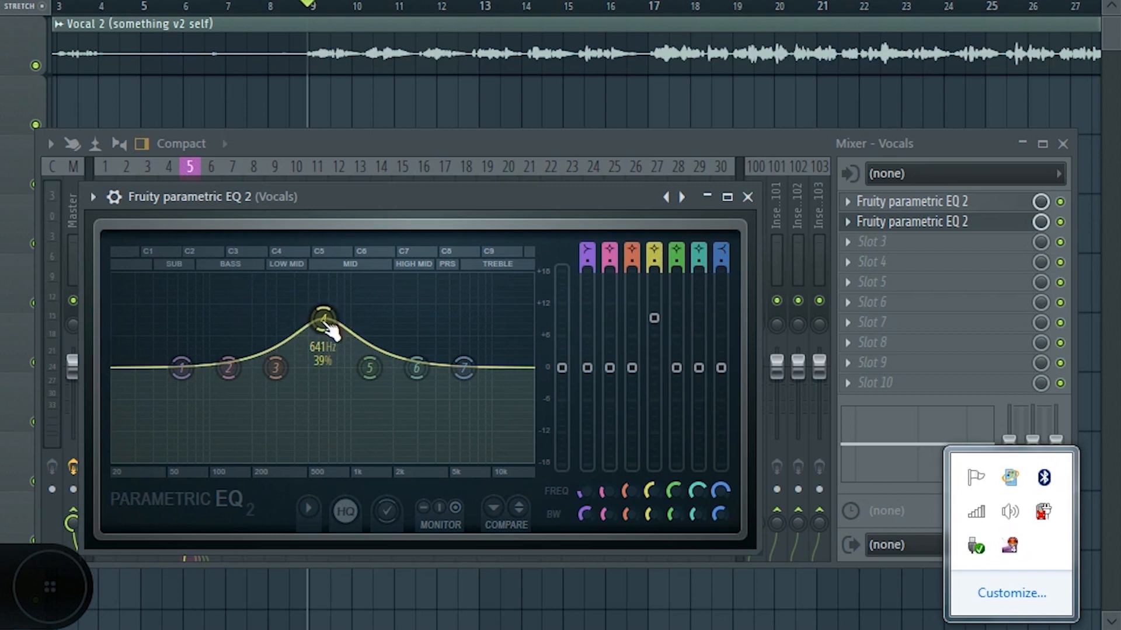
scroll(329, 331, down, 5)
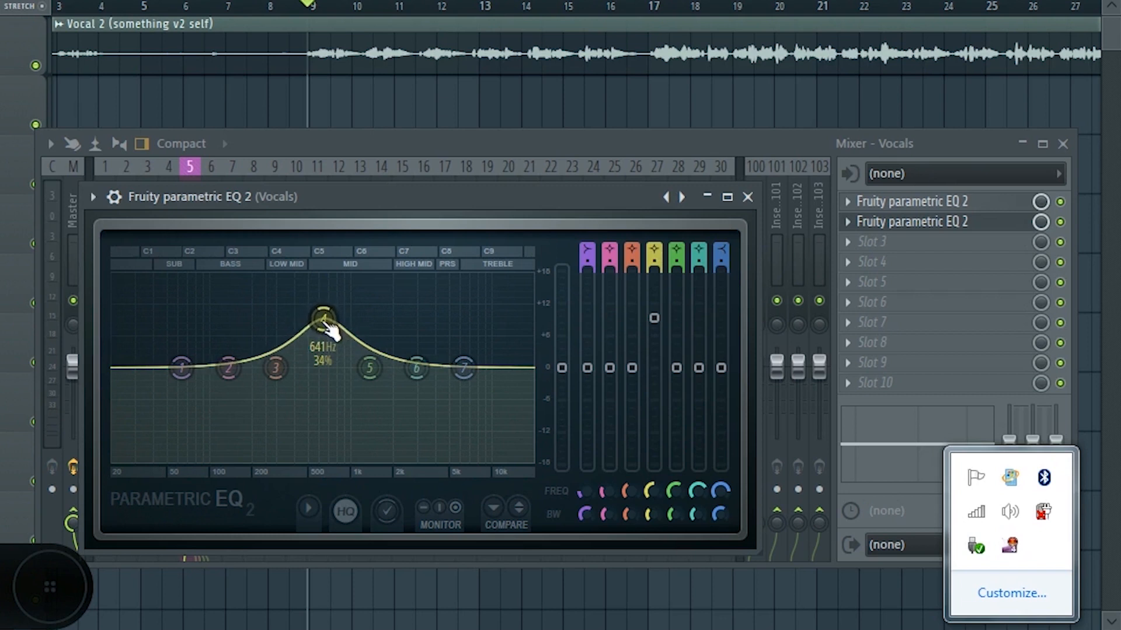
scroll(328, 330, down, 2)
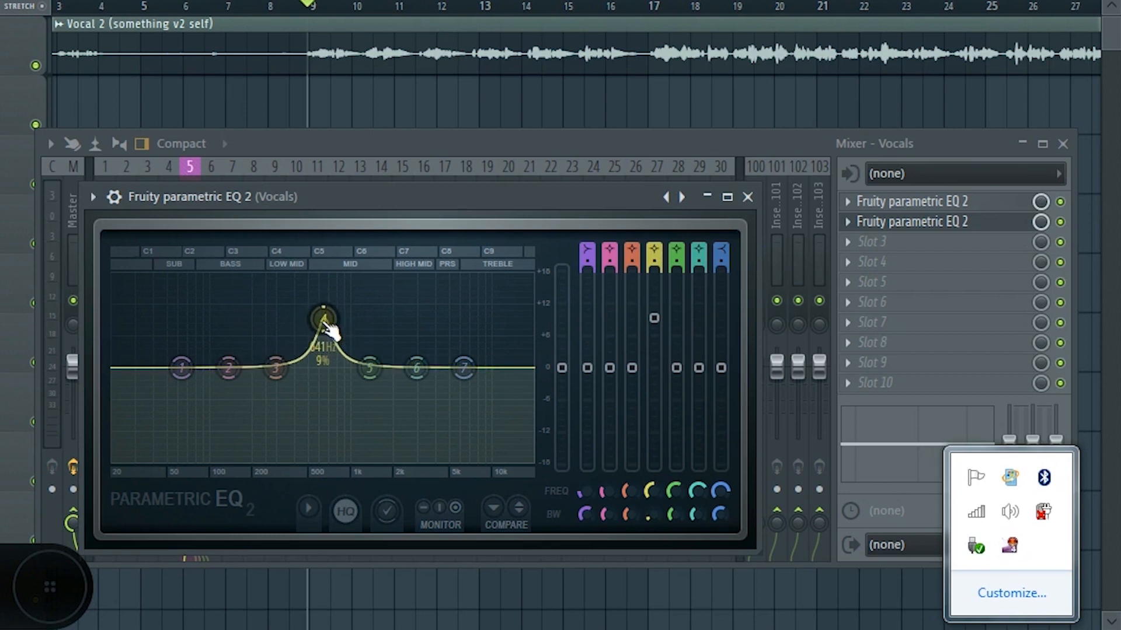
Step: Move the band 4 boost to about 935 Hz and narrow it to 4% while auditioning the vocal
mouse_move(330, 330)
mouse_down()
mouse_move(297, 329)
mouse_move(352, 330)
mouse_up()
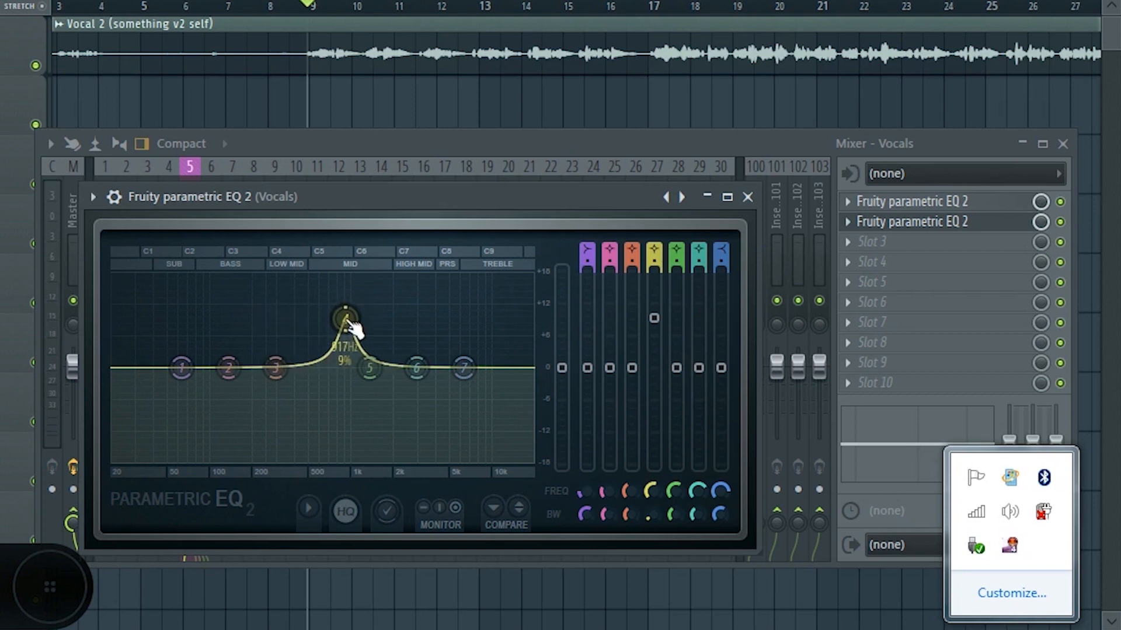
key(space)
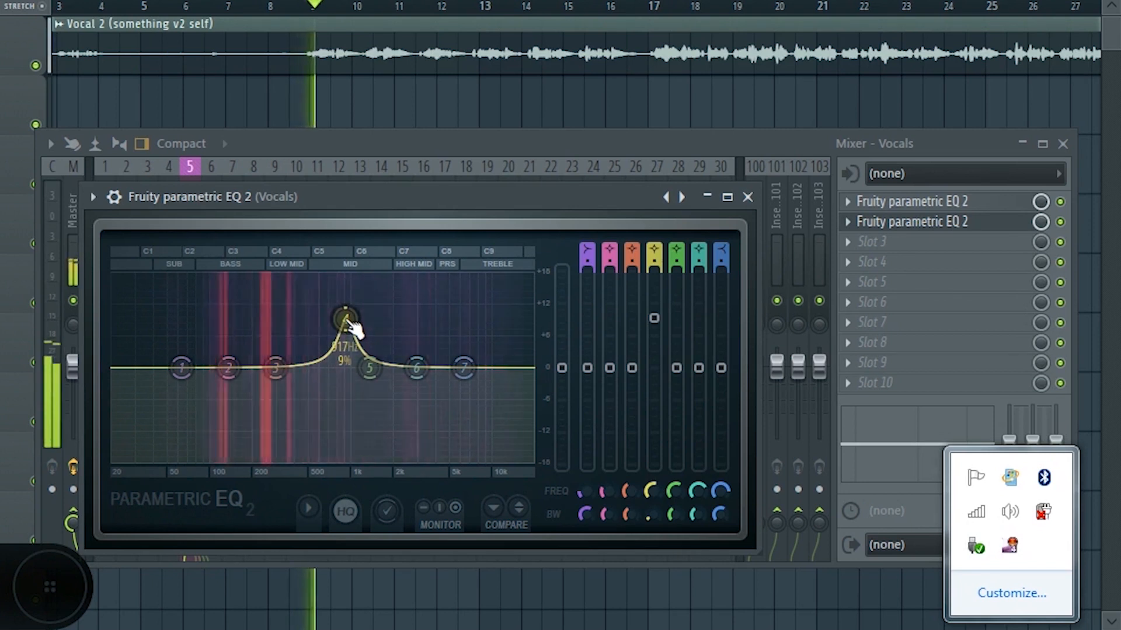
mouse_move(348, 321)
mouse_down()
mouse_move(330, 308)
mouse_move(345, 311)
mouse_up()
scroll(345, 318, down, 2)
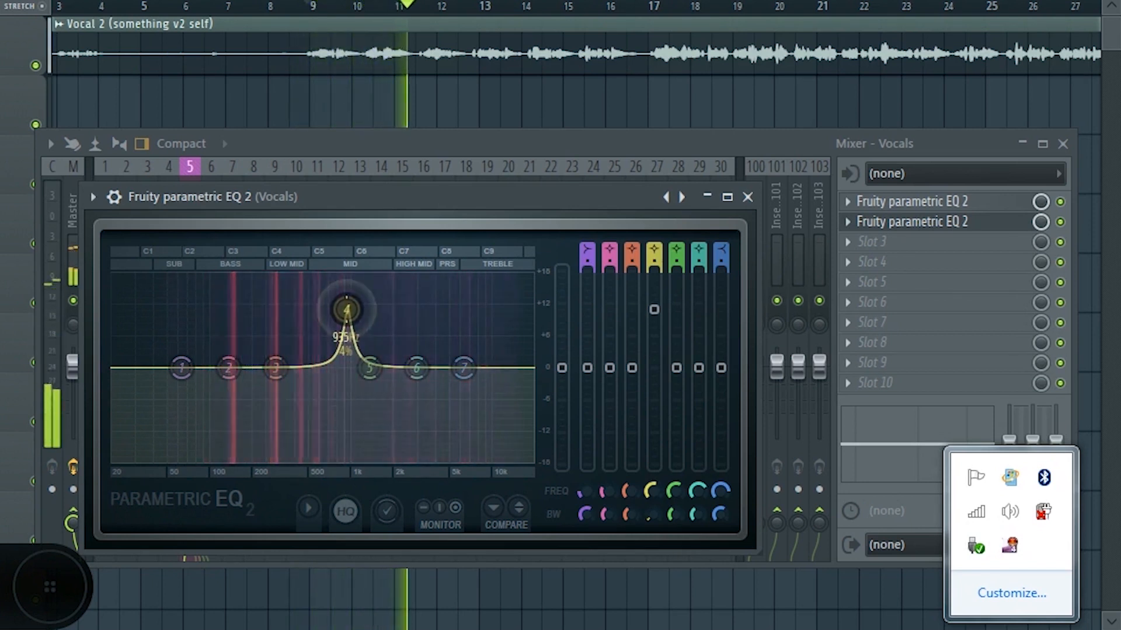
key(space)
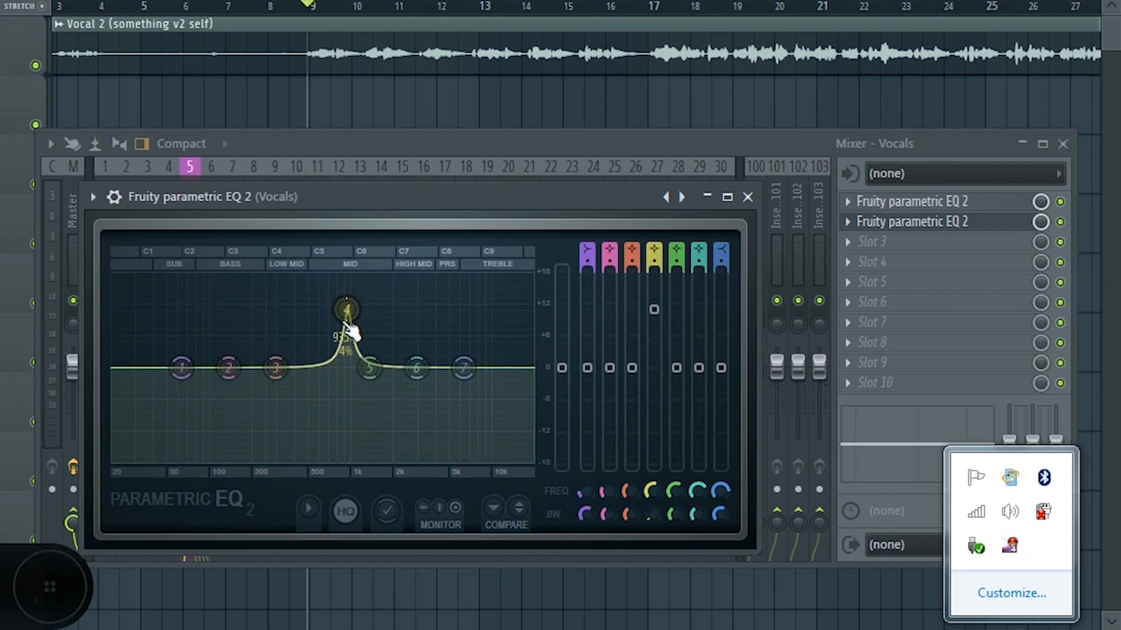
Step: Shift band 4 to about 283 Hz, audition the vocal, and ease its boost to about 10 dB
drag(346, 311, 273, 308)
key(space)
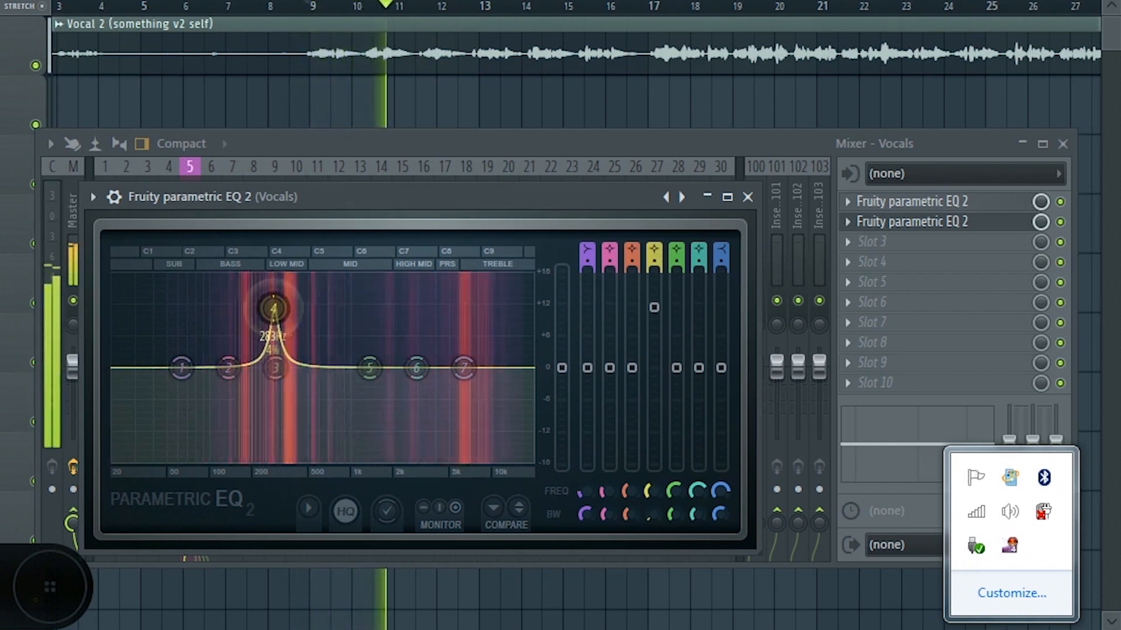
key(space)
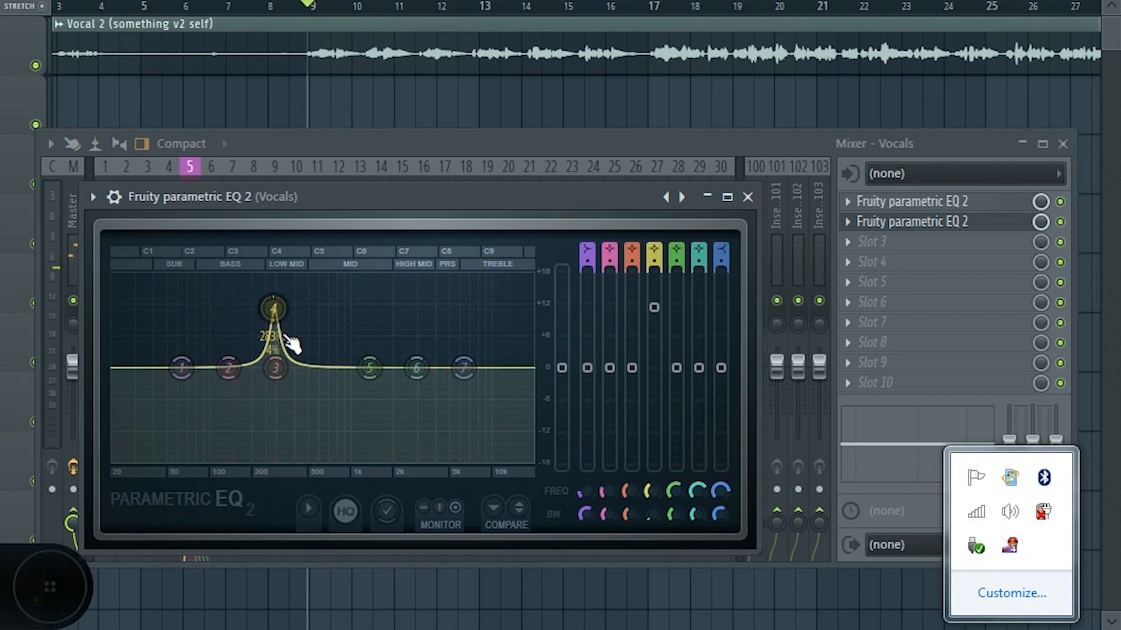
drag(278, 322, 277, 327)
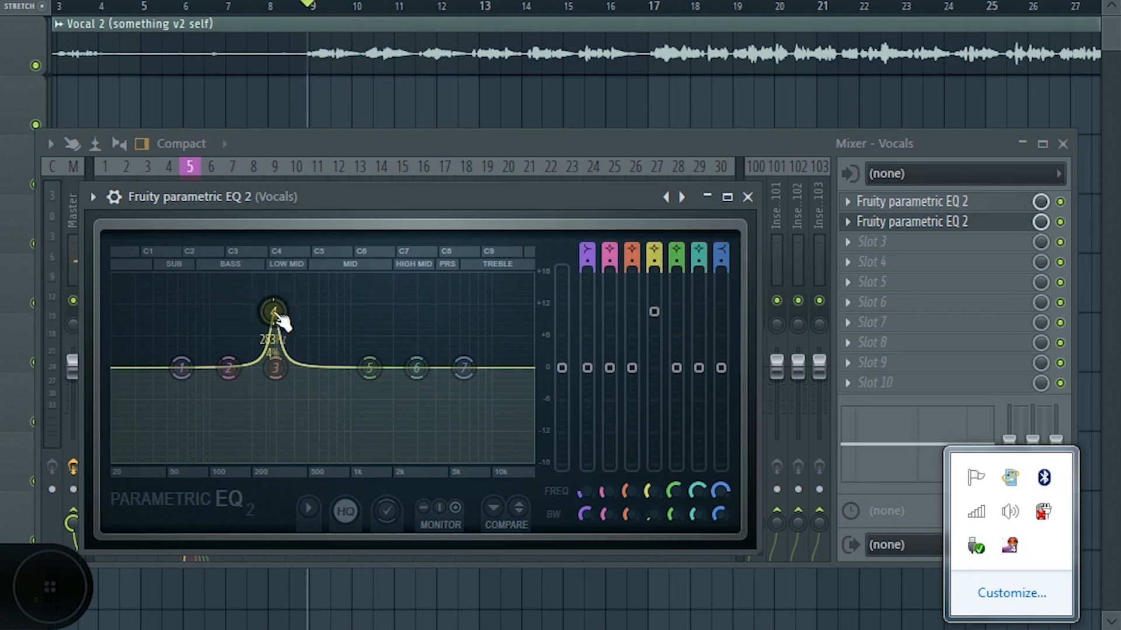
Step: Boost band 6 just below 1 kHz and raise the high-shelf band 7 while auditioning, closing the second EQ
drag(414, 368, 341, 349)
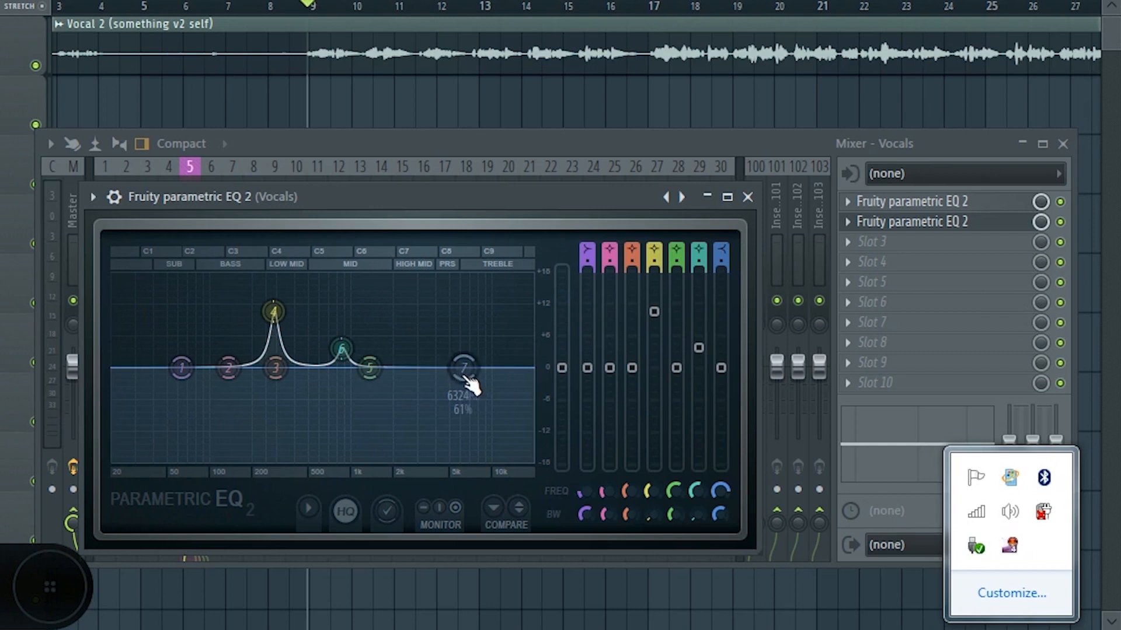
drag(467, 372, 459, 332)
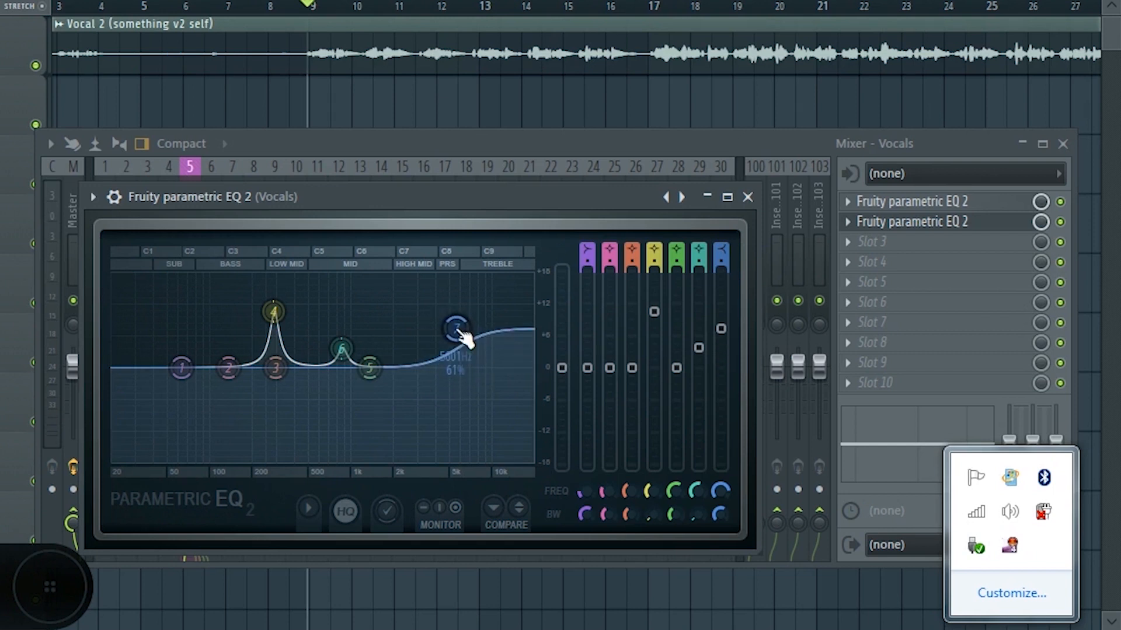
key(space)
drag(459, 330, 442, 346)
key(space)
click(912, 221)
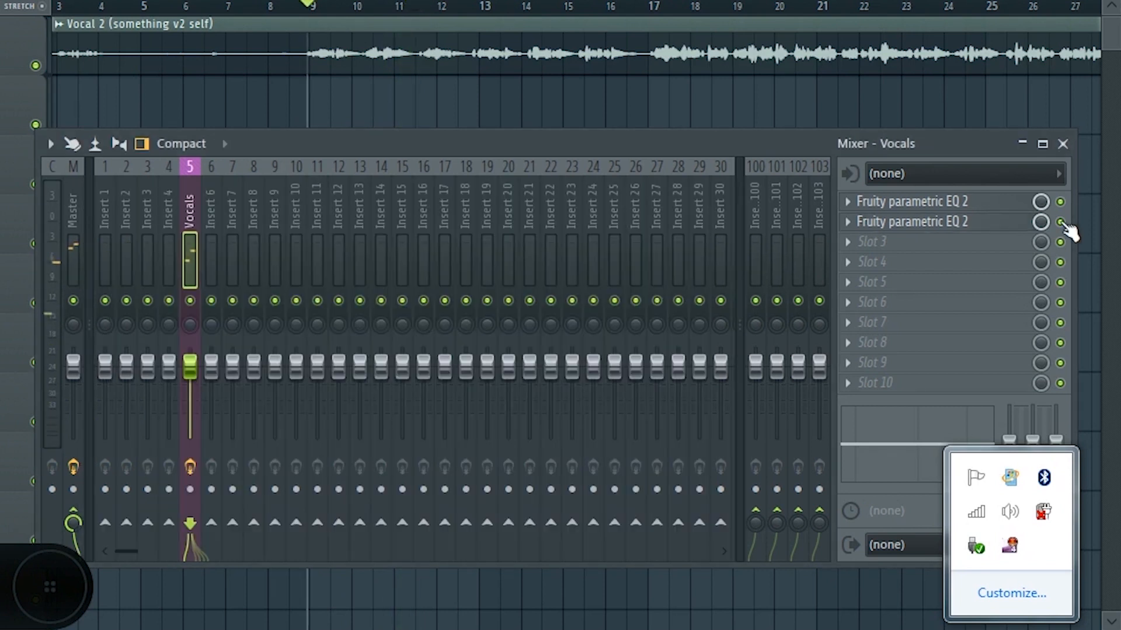
Step: Compare the vocal's sound with the second EQ bypassed and with it enabled
click(1060, 222)
key(space)
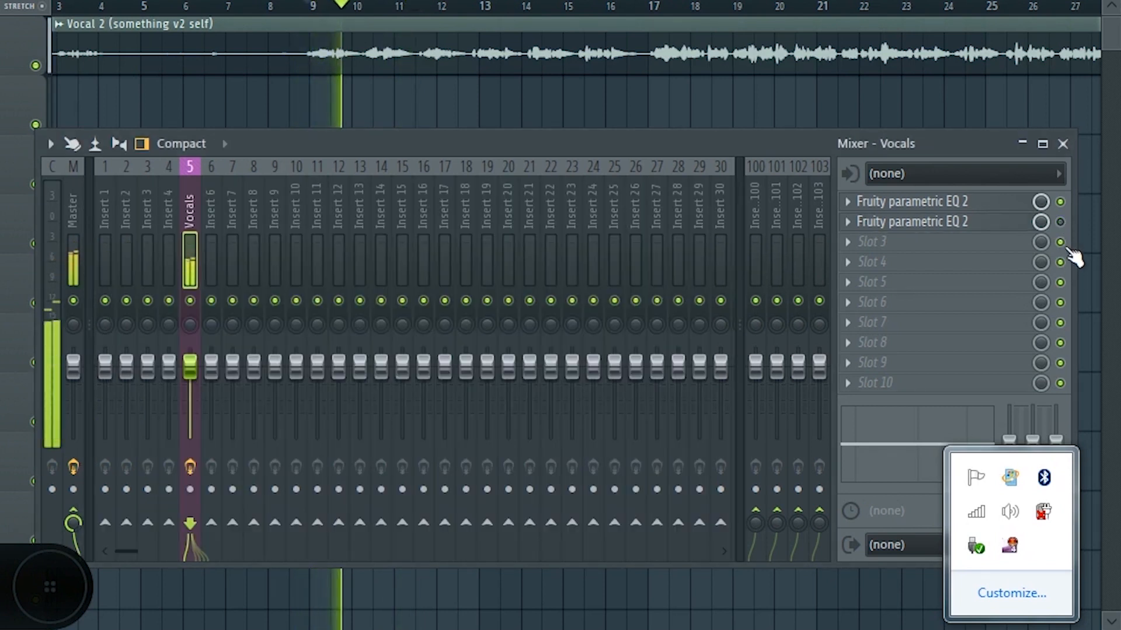
key(space)
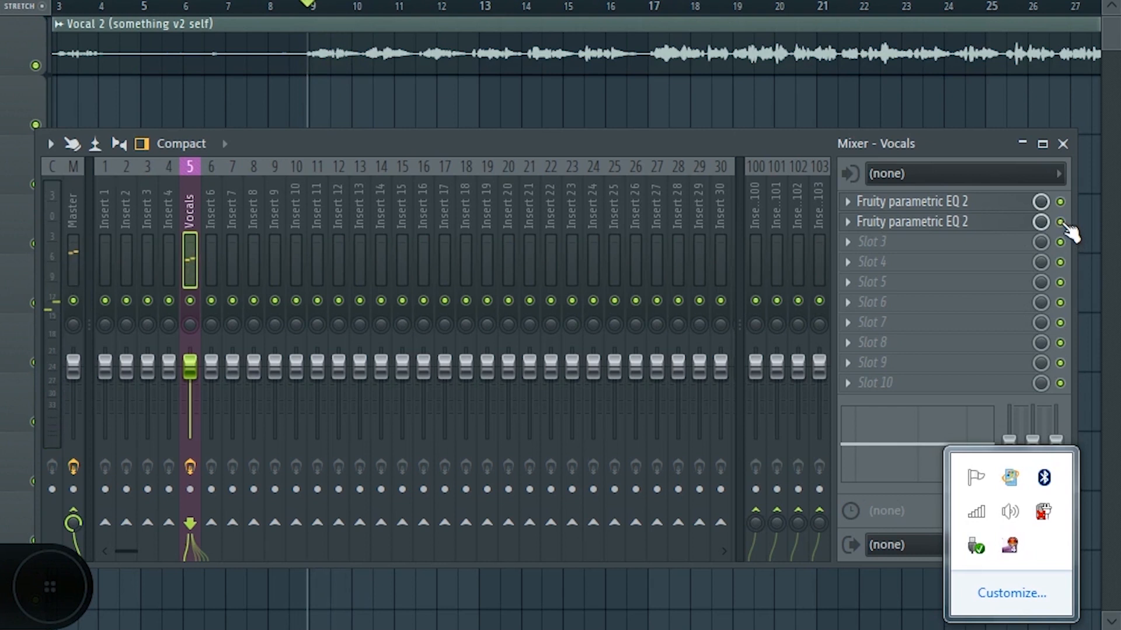
key(space)
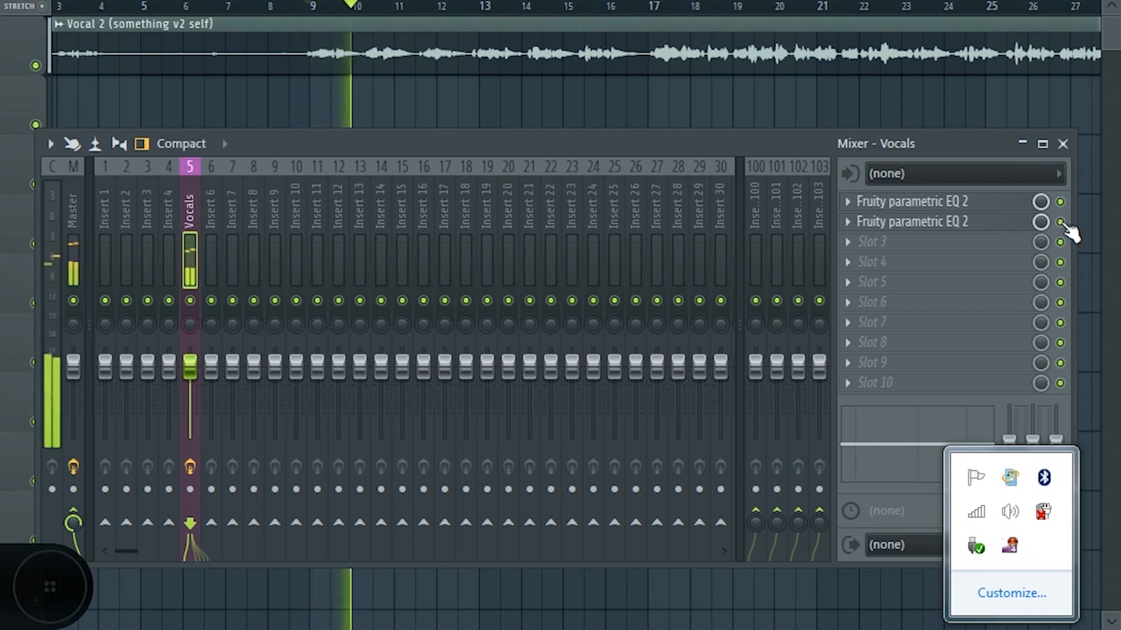
key(space)
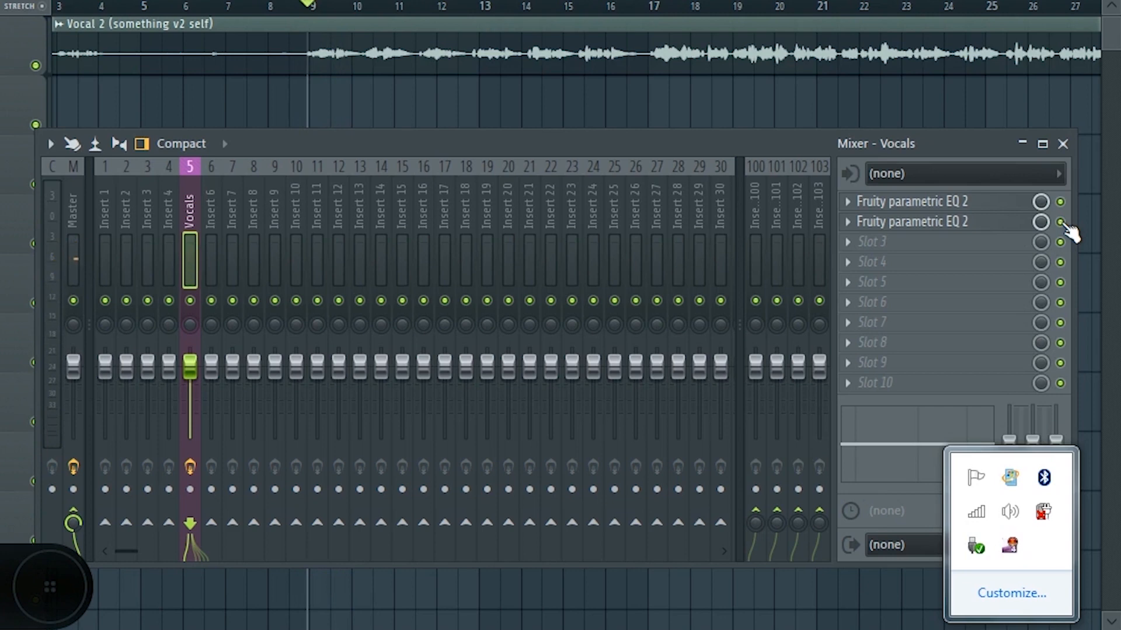
Step: Add Fruity Compressor in the third slot, set its ratio to 5.4:1, and play the vocal to check its level
right_click(848, 245)
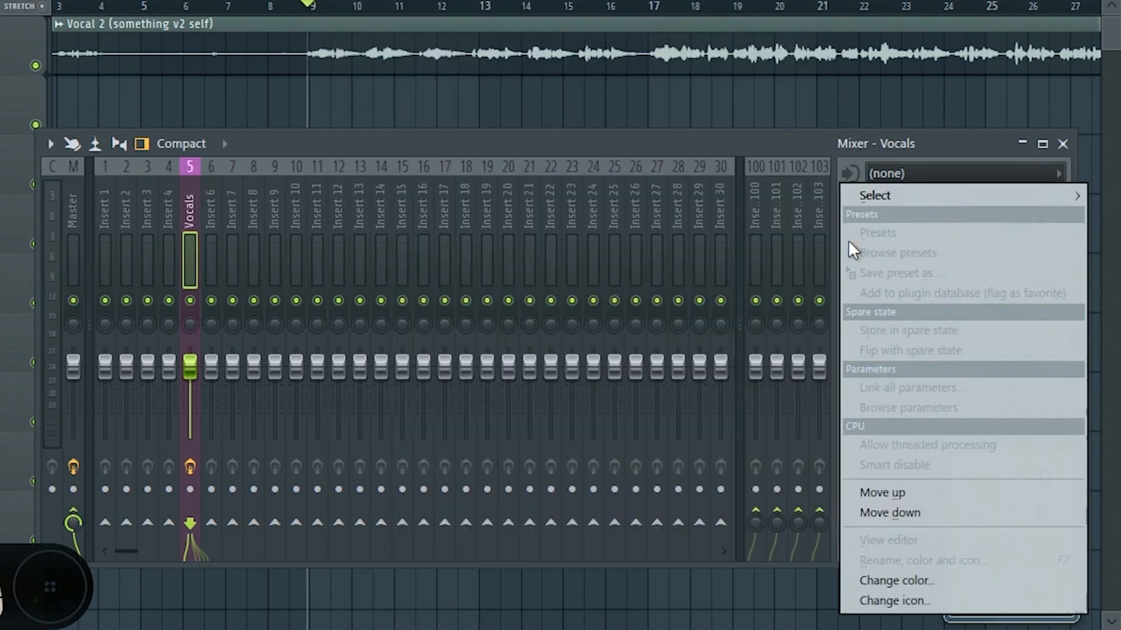
mouse_move(870, 183)
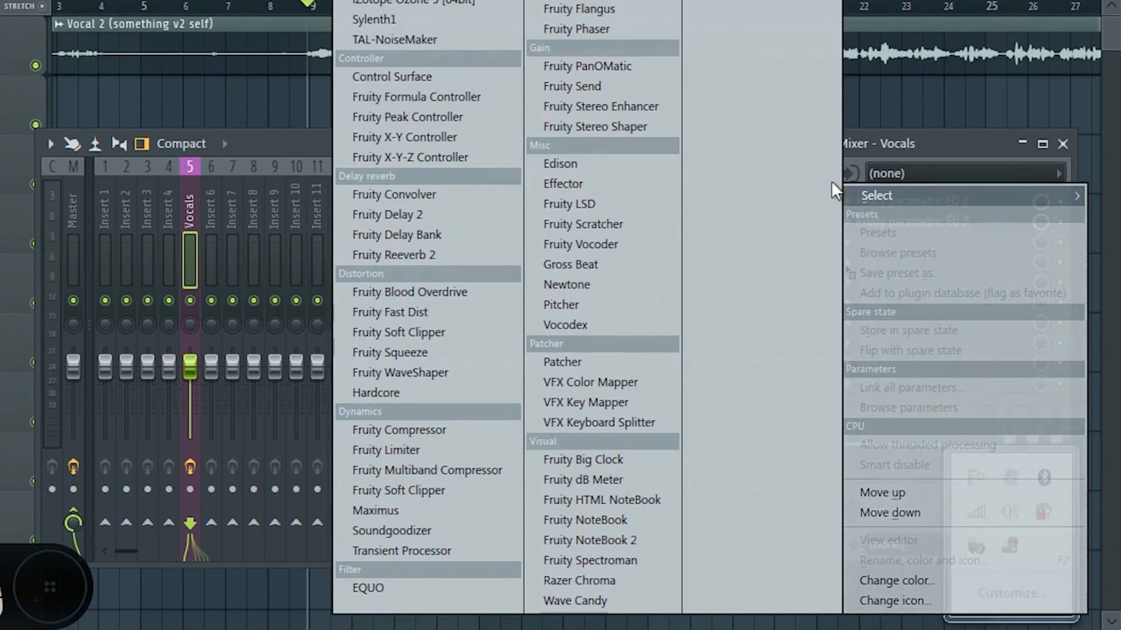
click(469, 429)
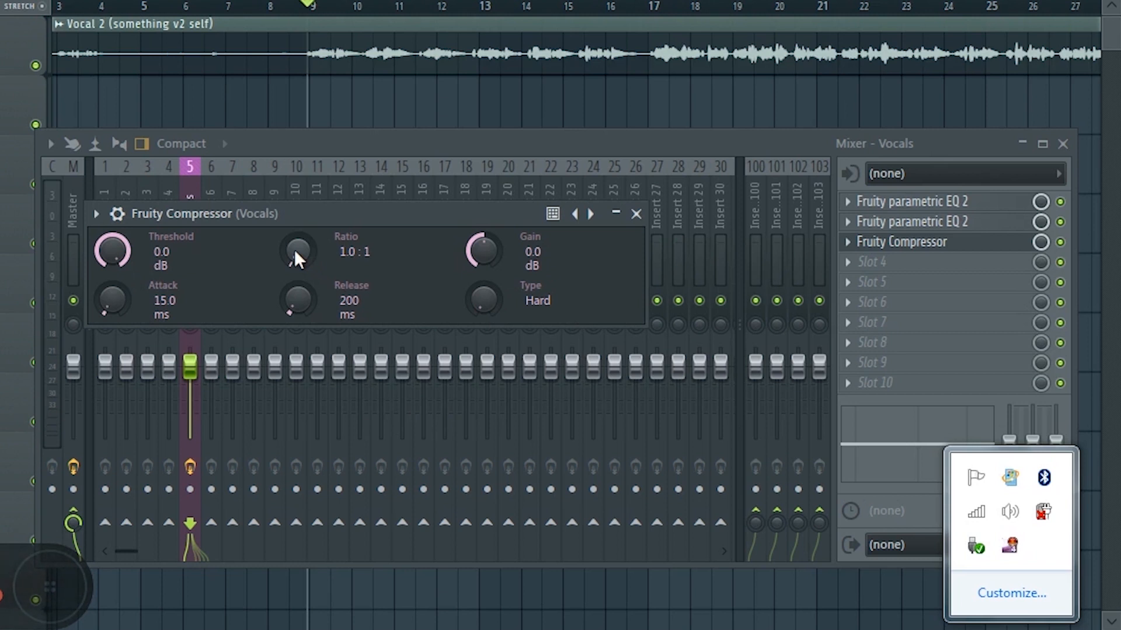
drag(294, 250, 295, 223)
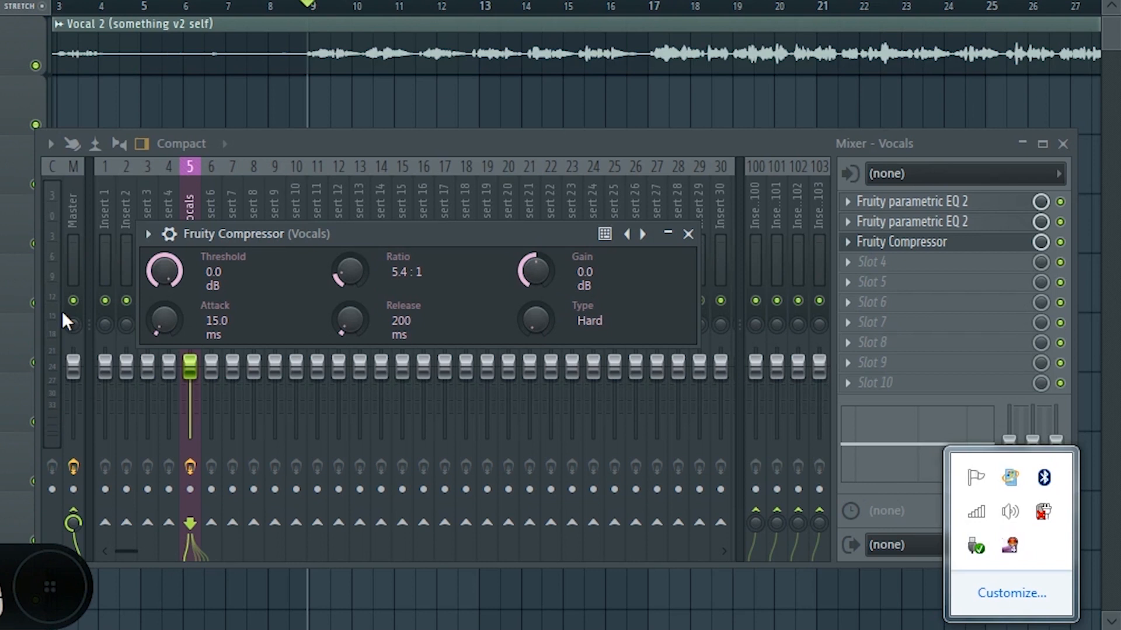
key(space)
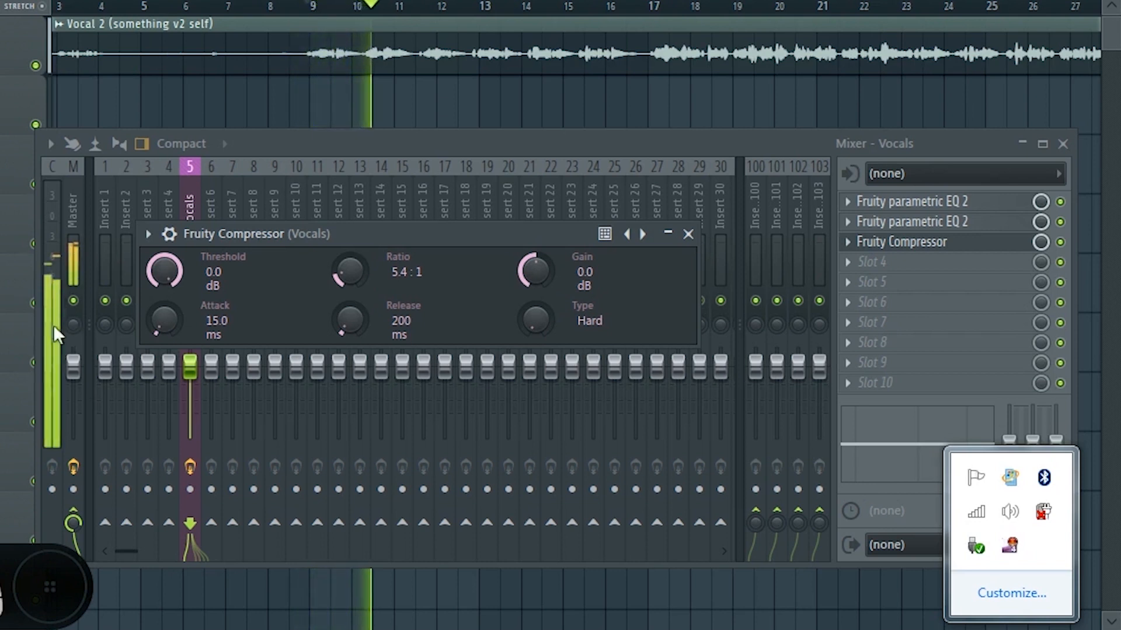
Step: Lower the compressor's threshold to -17.8 dB while playing the vocal
key(space)
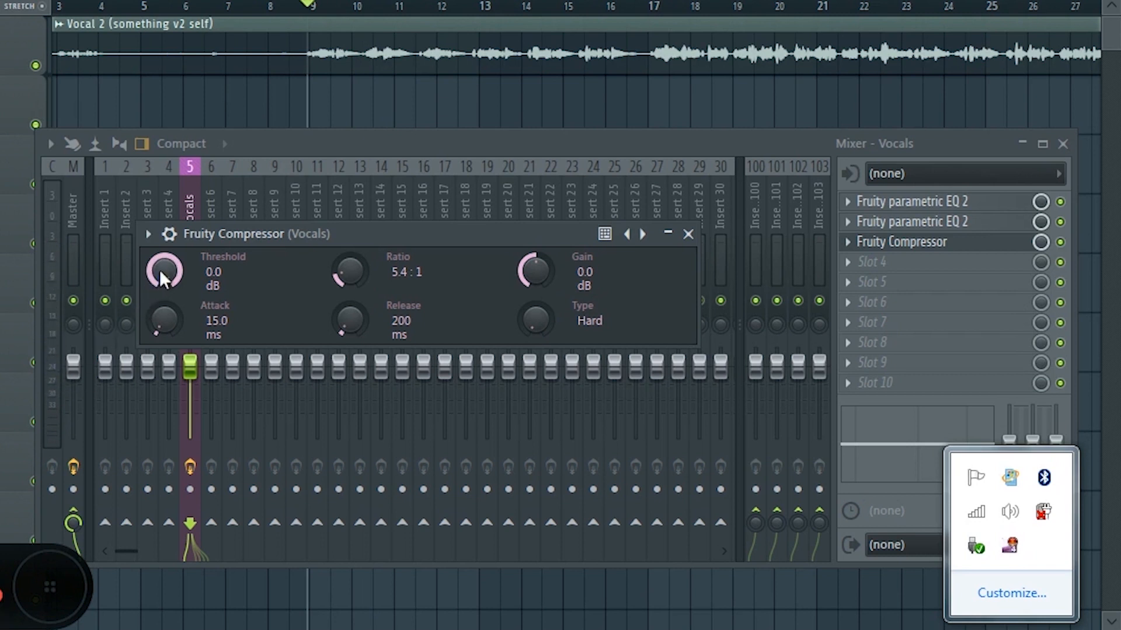
key(space)
drag(160, 270, 159, 311)
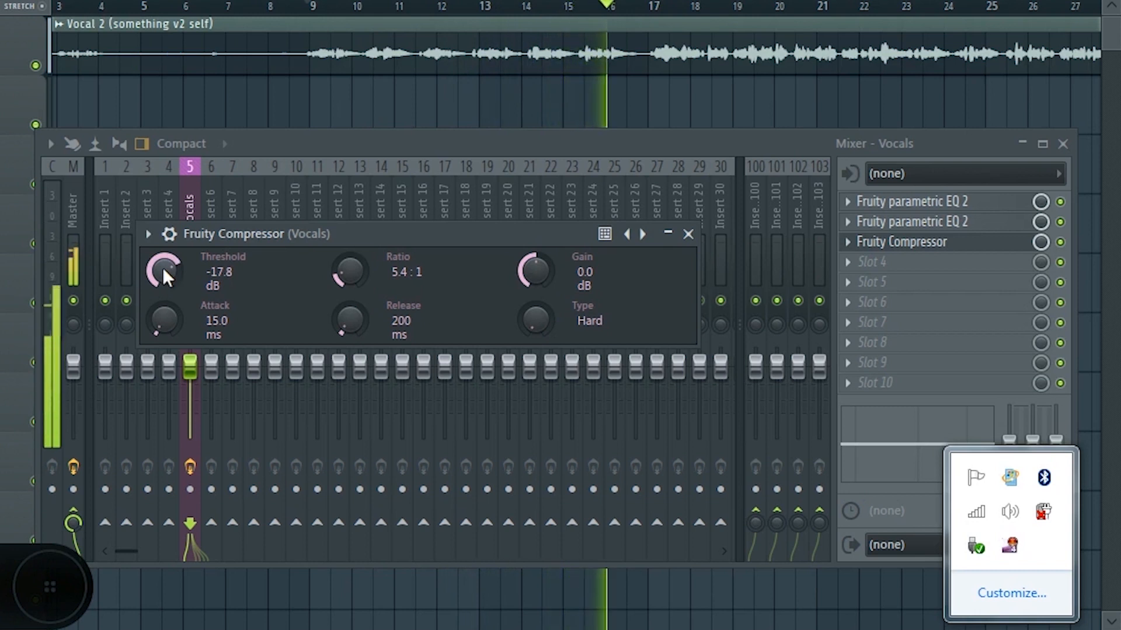
key(space)
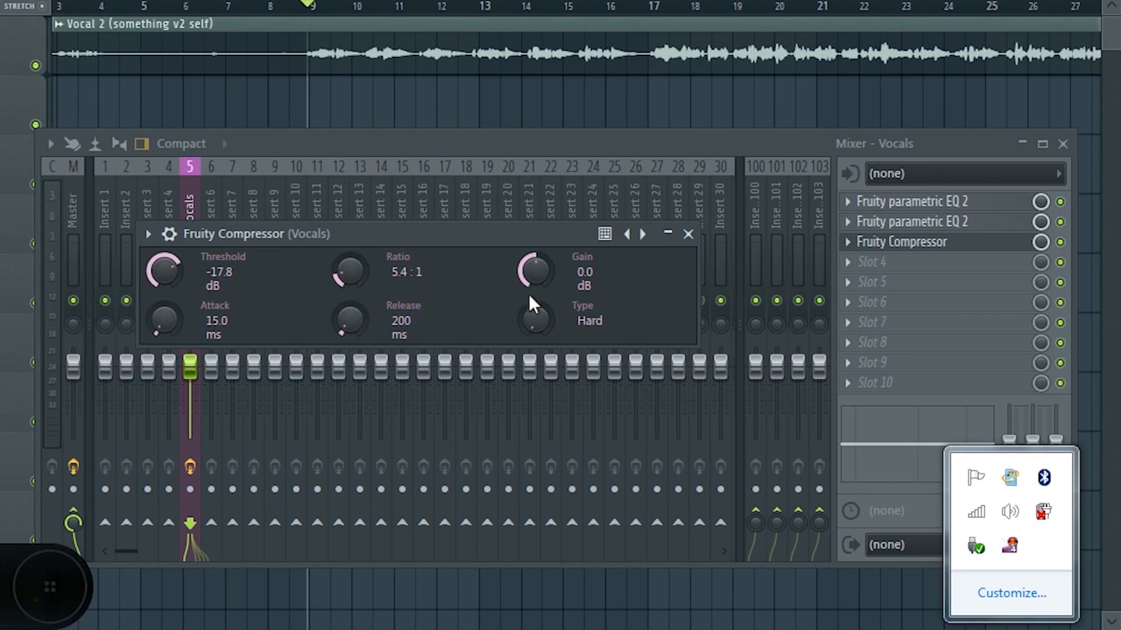
Step: Raise the compressor's gain to 11.9 dB during playback and audition the compressed vocal again
key(space)
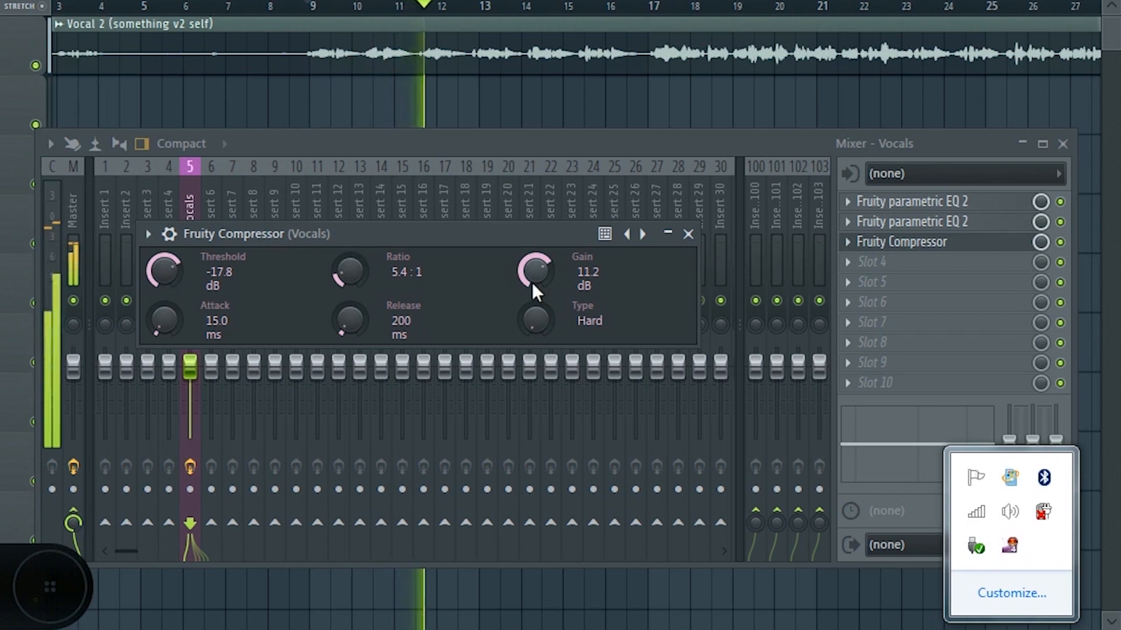
drag(532, 282, 532, 274)
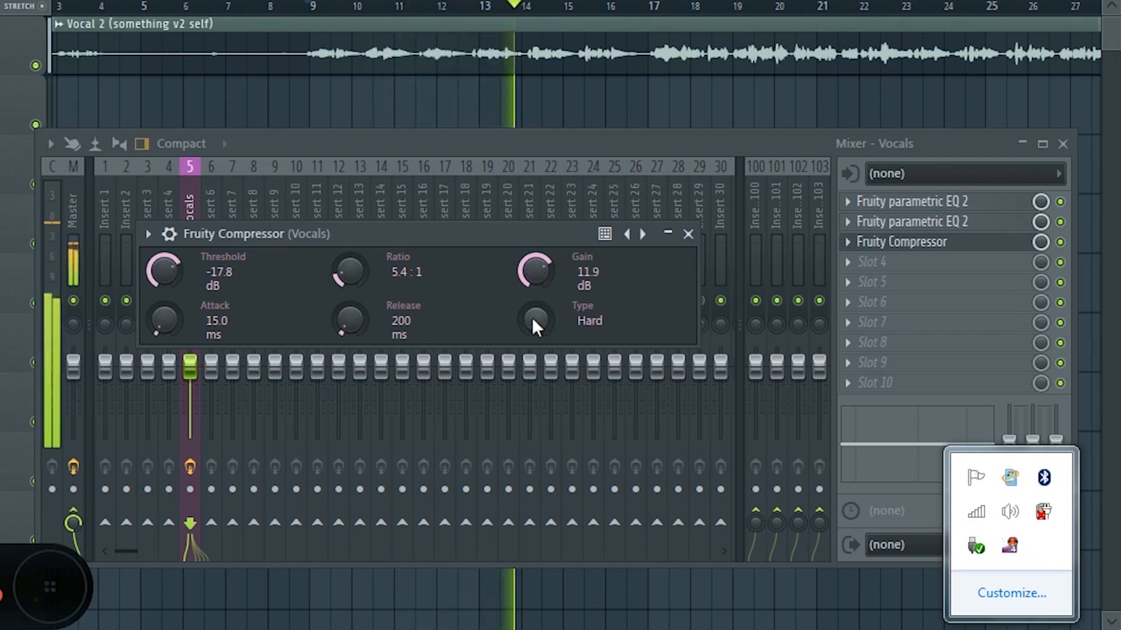
key(space)
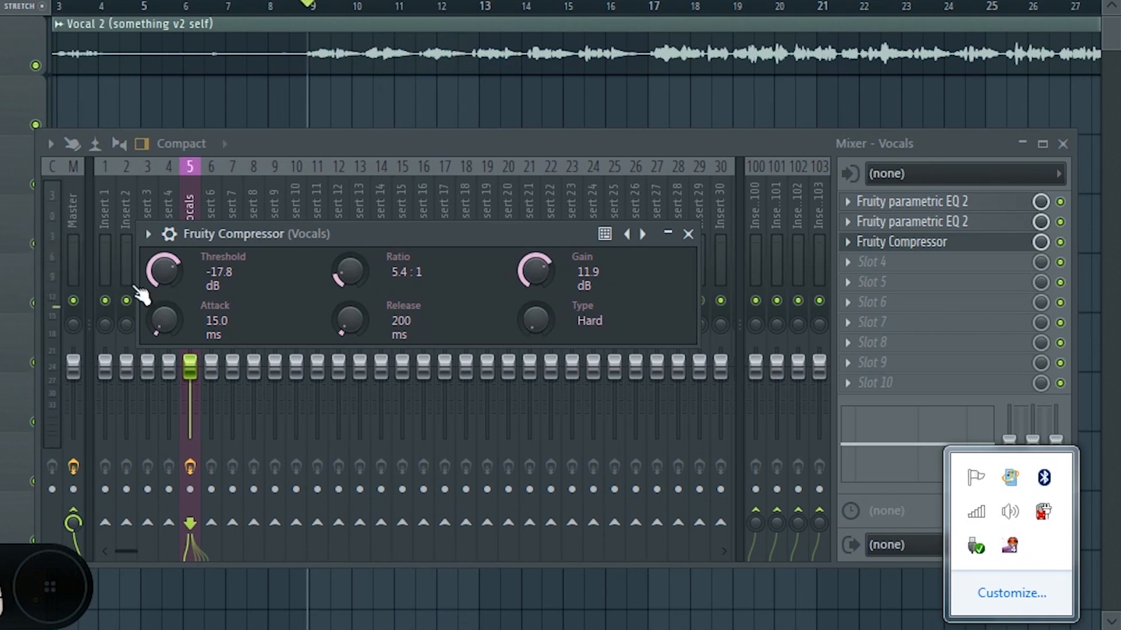
key(space)
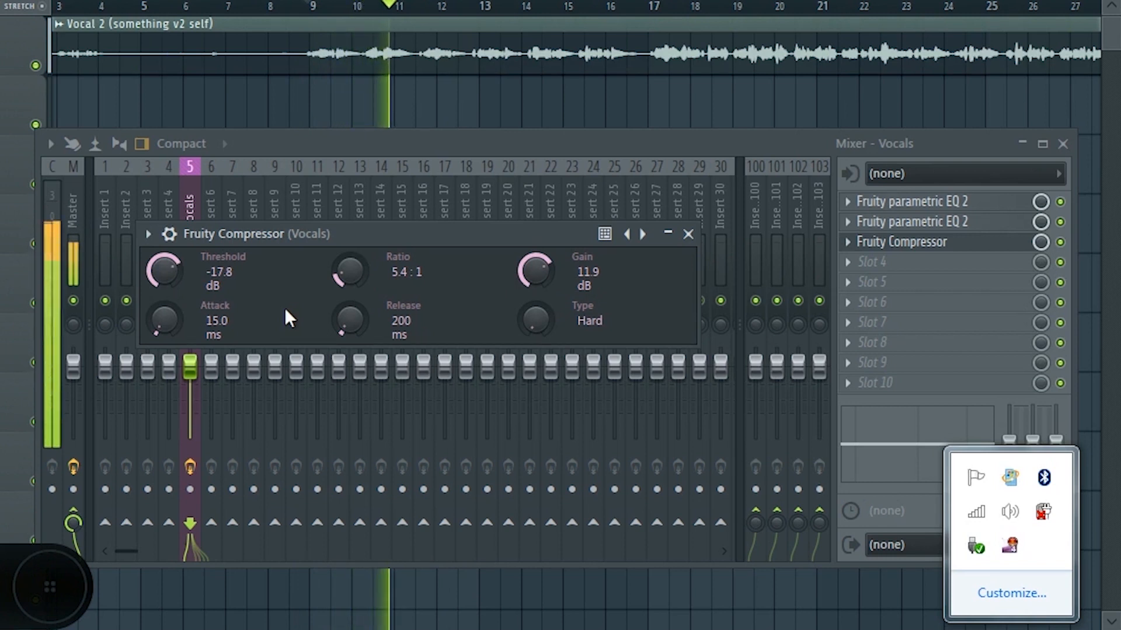
key(space)
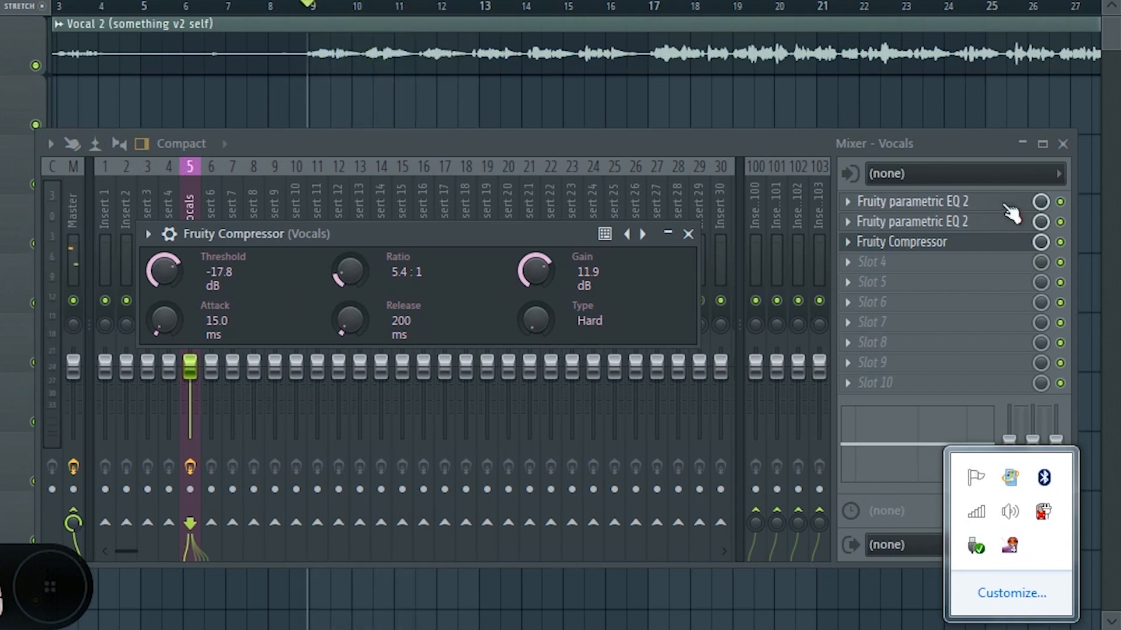
Step: Compare the vocal's sound with Fruity Compressor bypassed and with it enabled
click(1064, 246)
key(space)
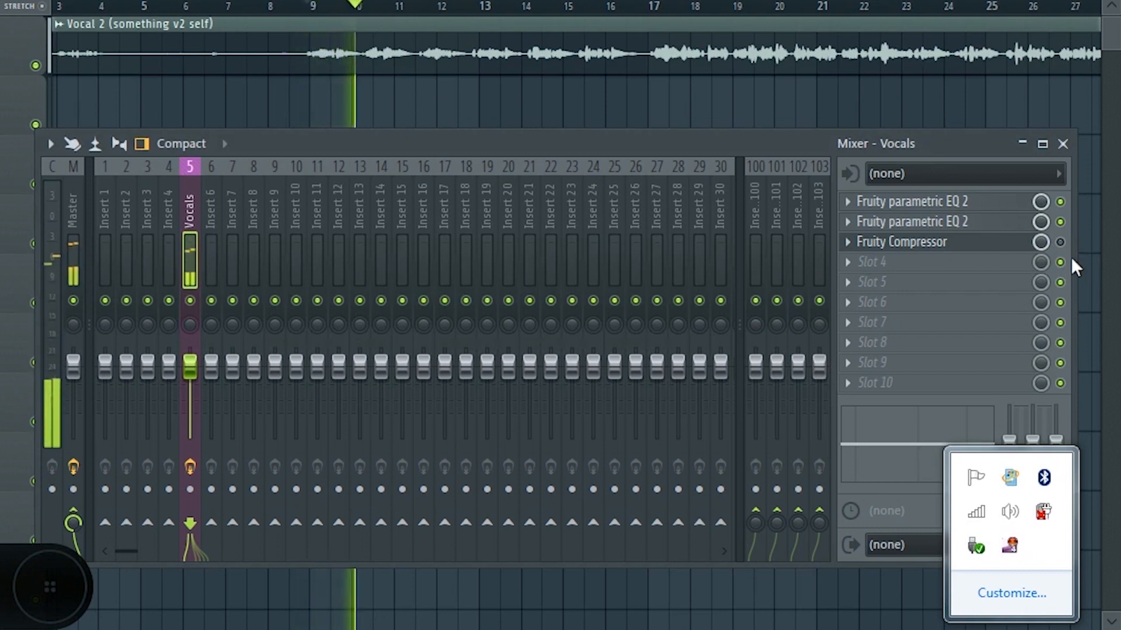
key(space)
key(space)
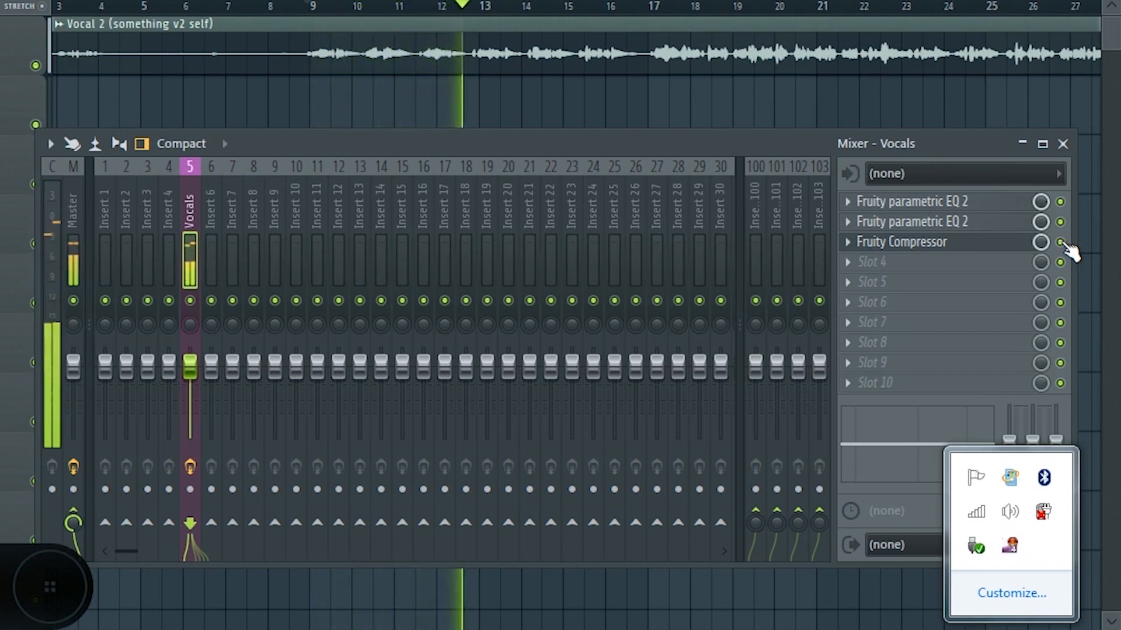
key(space)
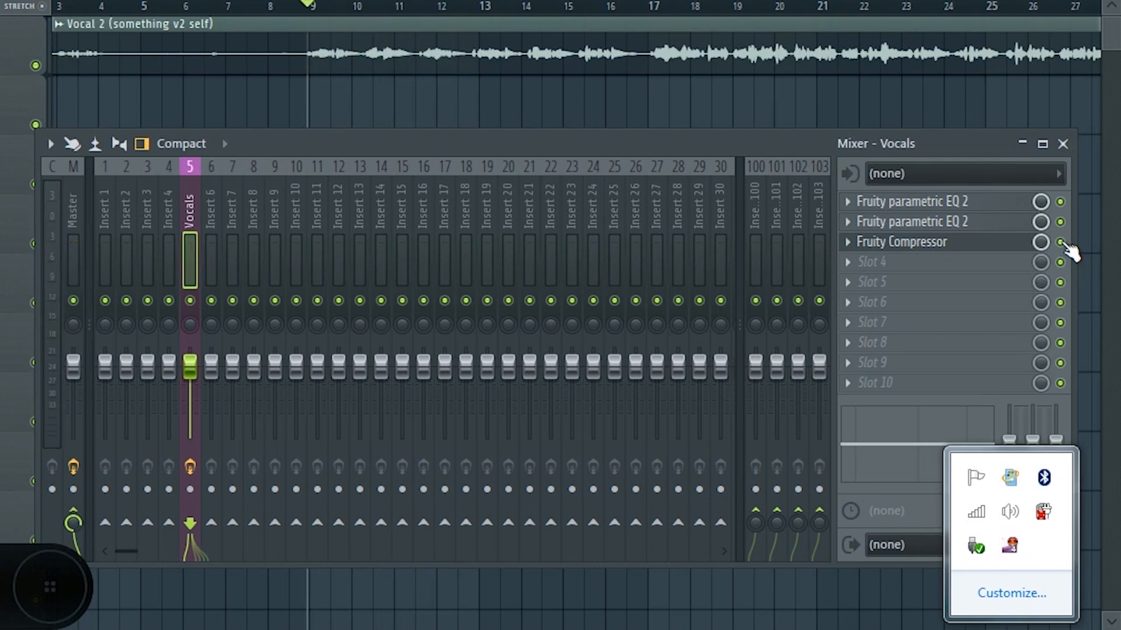
Step: Add Fruity Stereo Enhancer in the fourth slot and, during playback, pan right, slightly increase stereo separation, and offset the phase slightly toward R
click(861, 262)
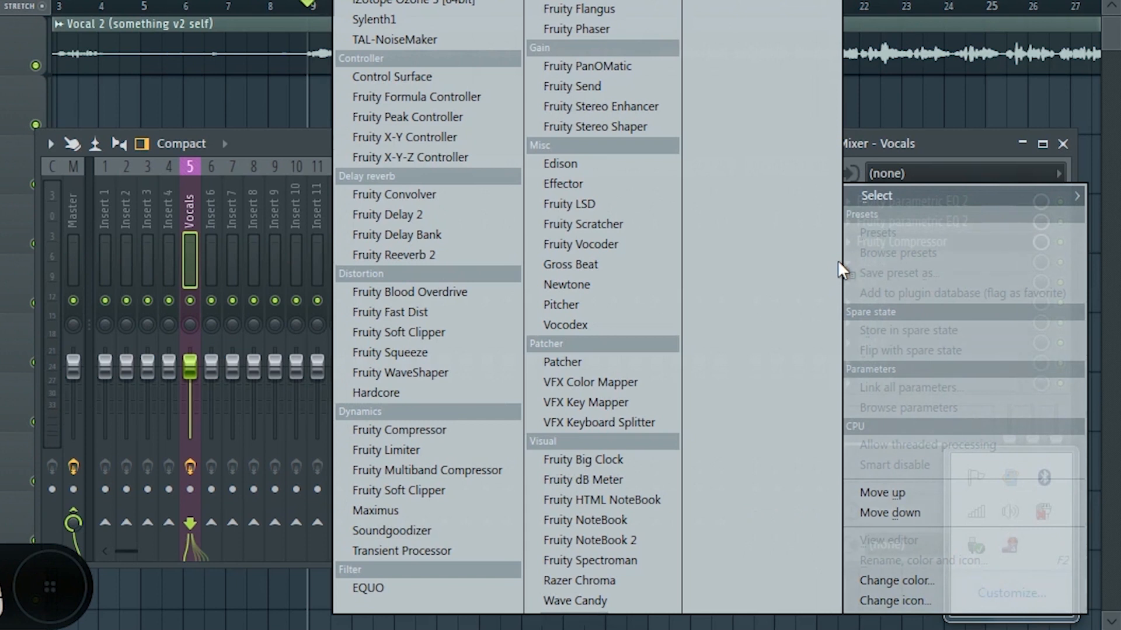
click(601, 107)
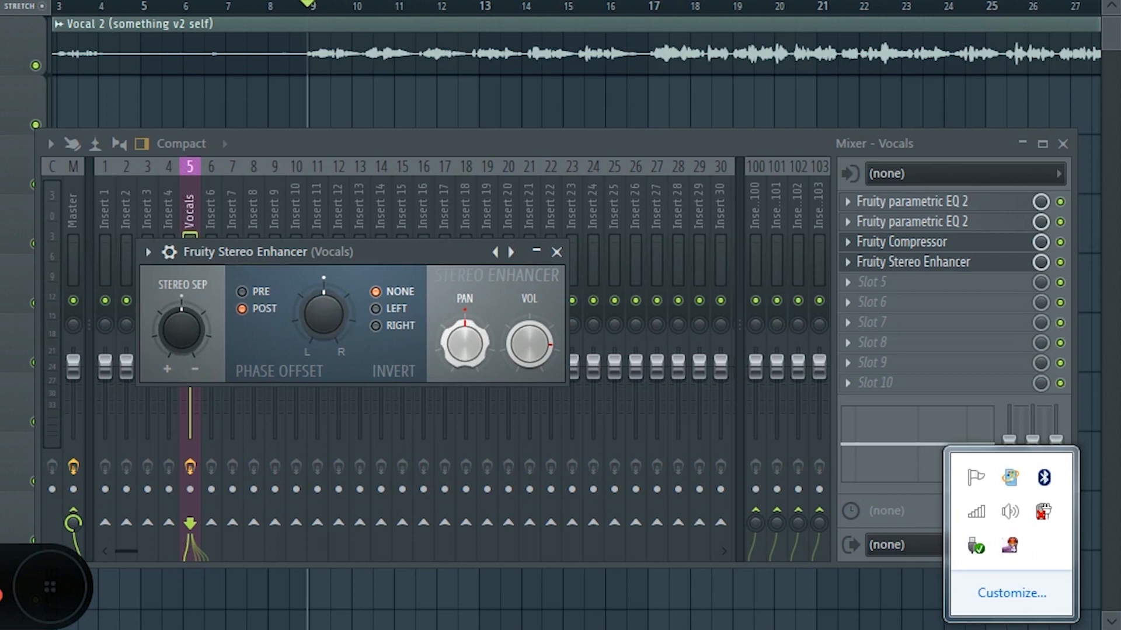
key(space)
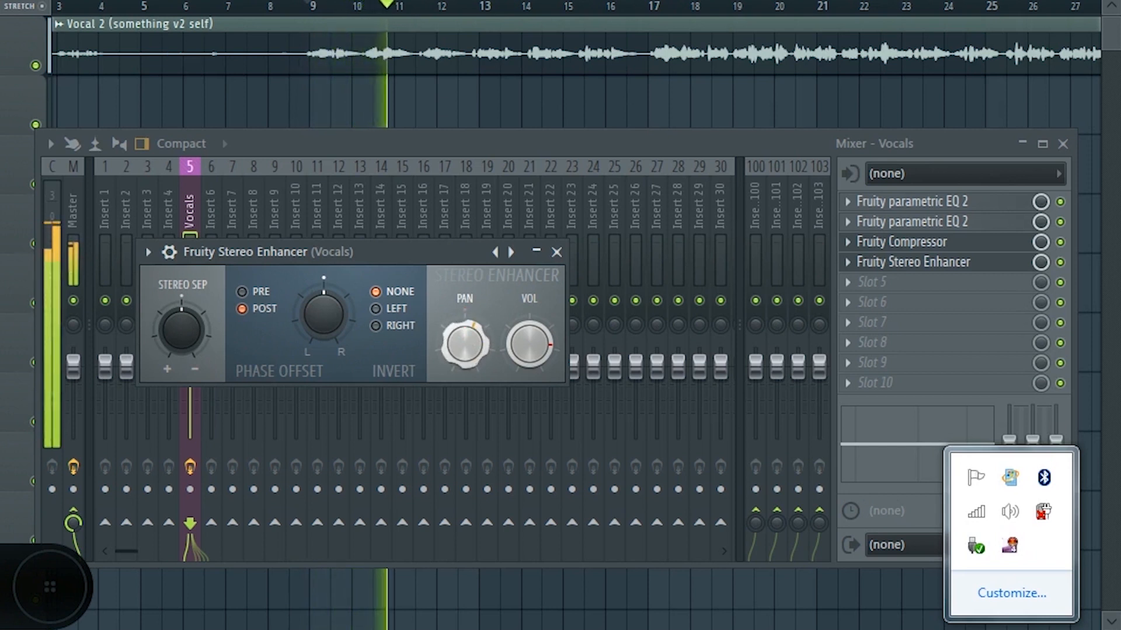
mouse_move(181, 330)
mouse_down()
mouse_move(181, 361)
mouse_move(181, 298)
mouse_move(181, 337)
mouse_up()
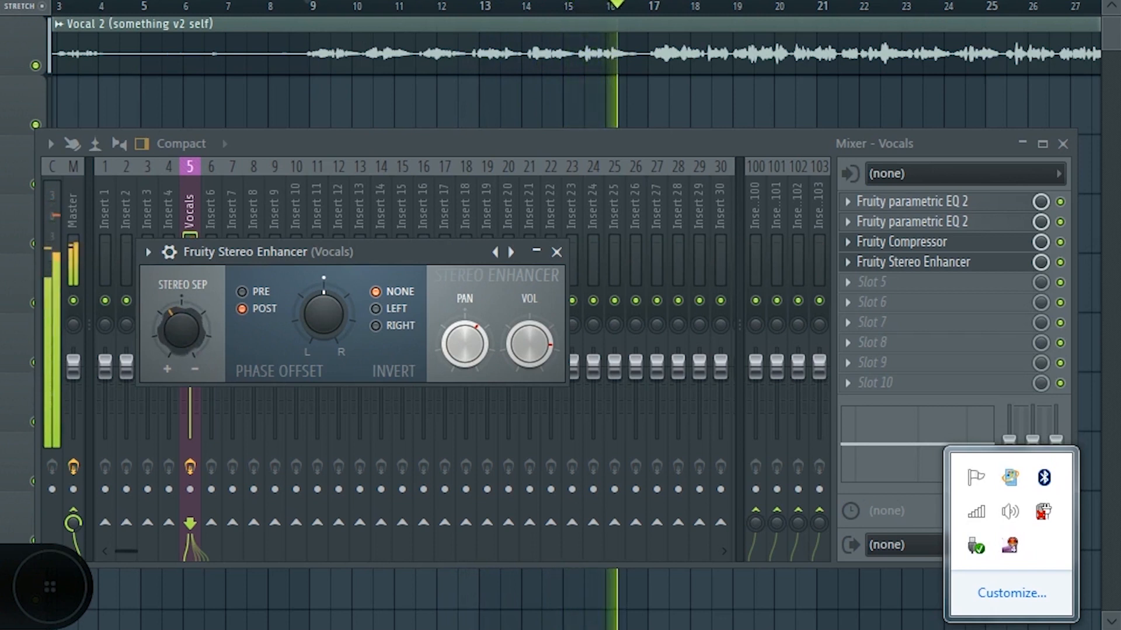
drag(323, 316, 297, 329)
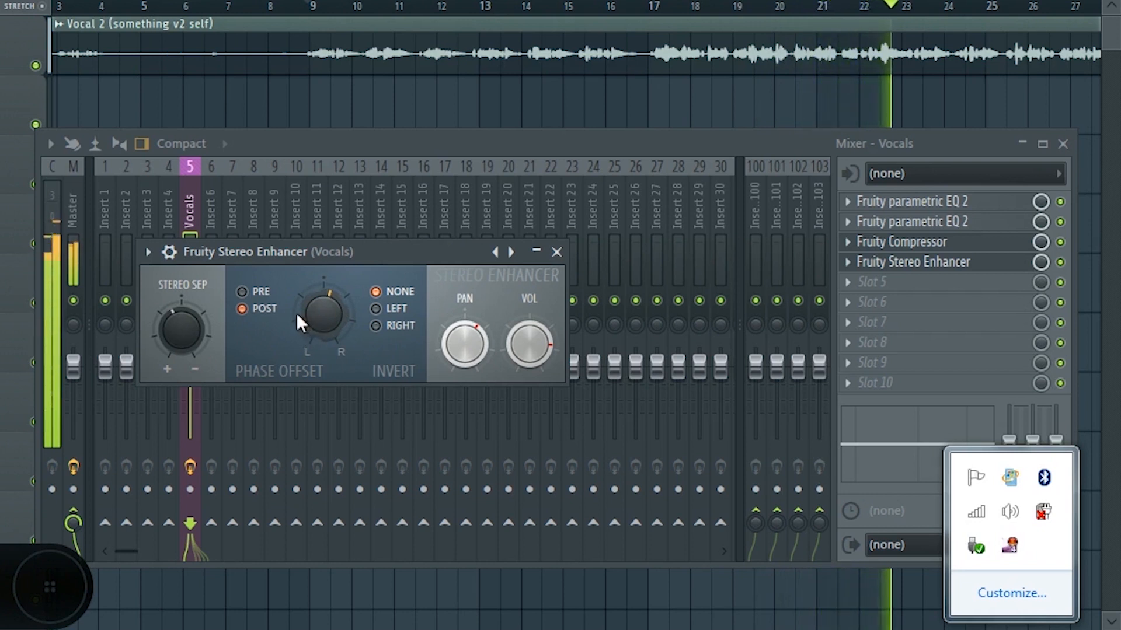
key(space)
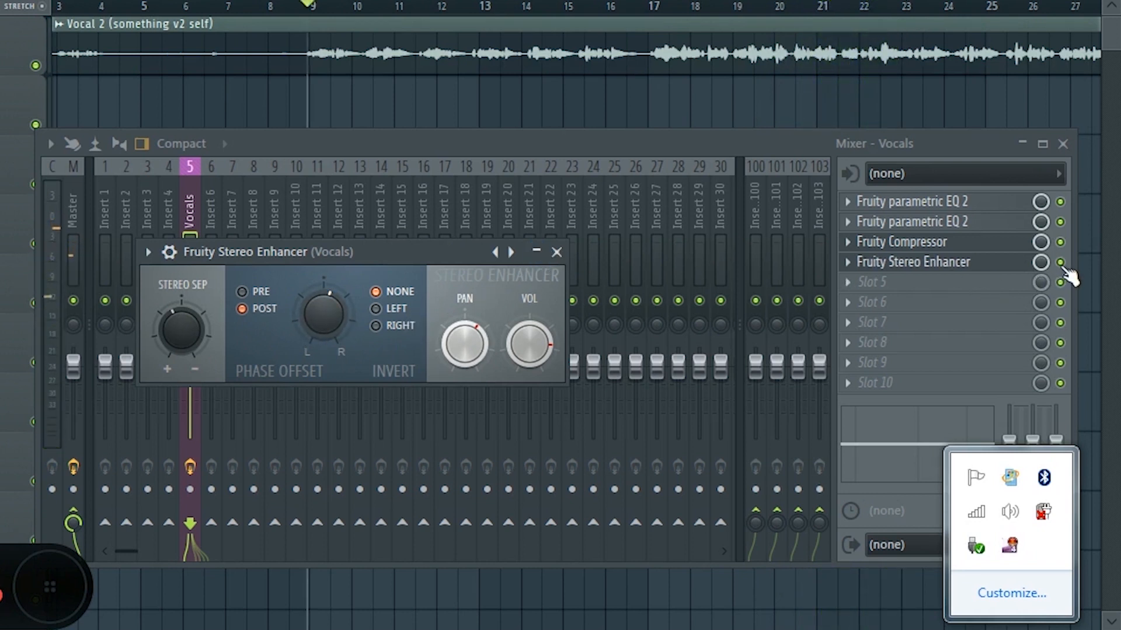
Step: Compare the vocal's sound with Fruity Stereo Enhancer bypassed and with it enabled
click(1061, 263)
key(space)
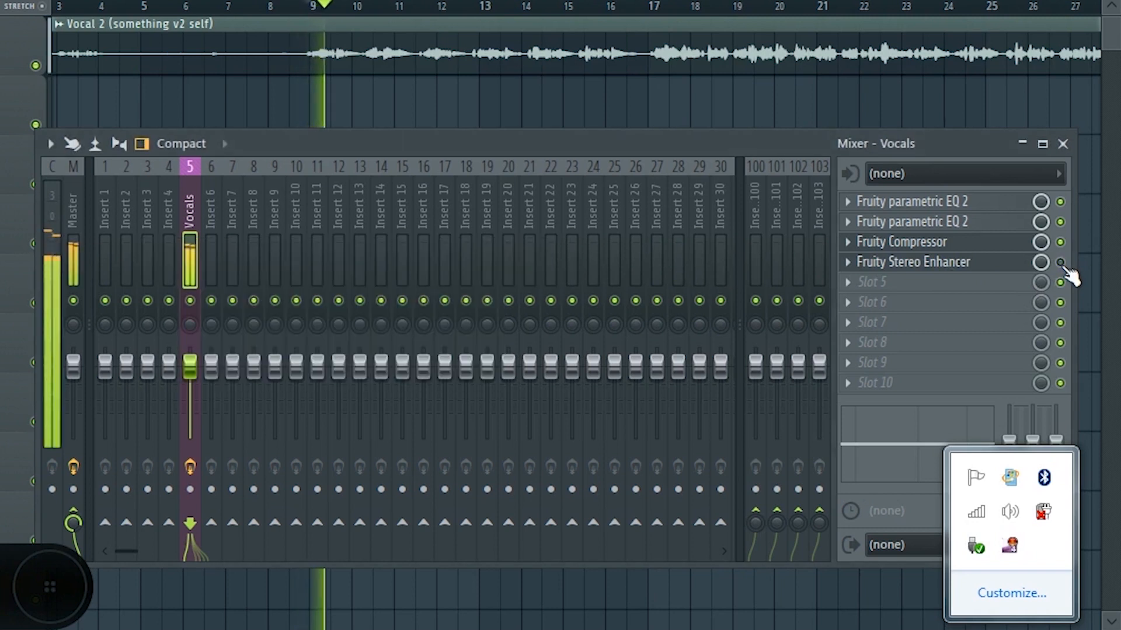
key(space)
click(1063, 265)
key(space)
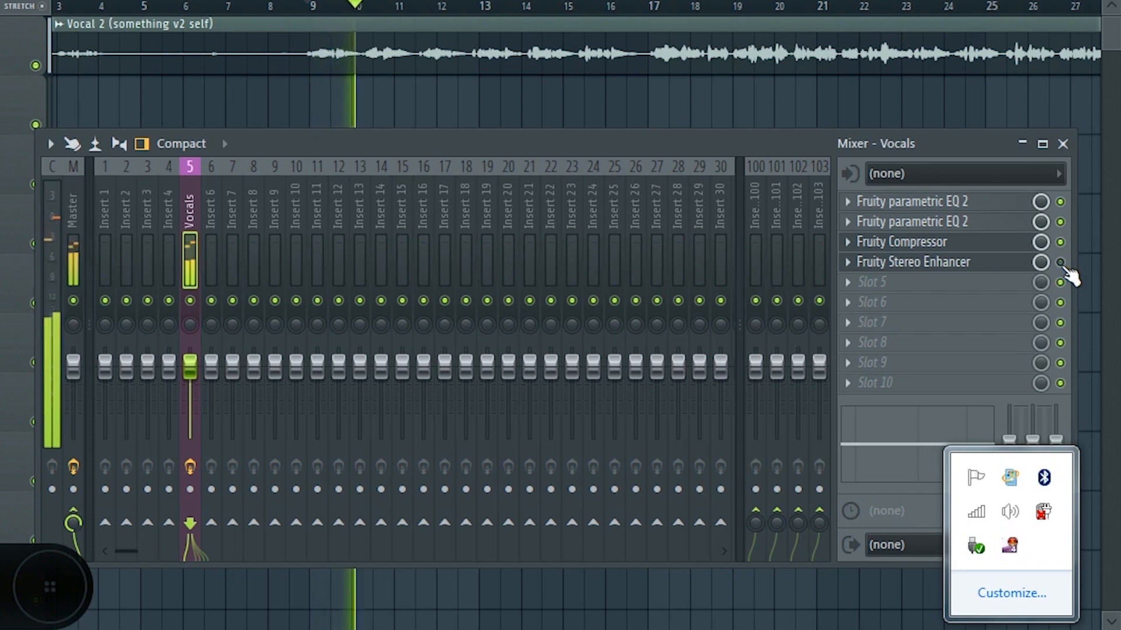
click(1063, 266)
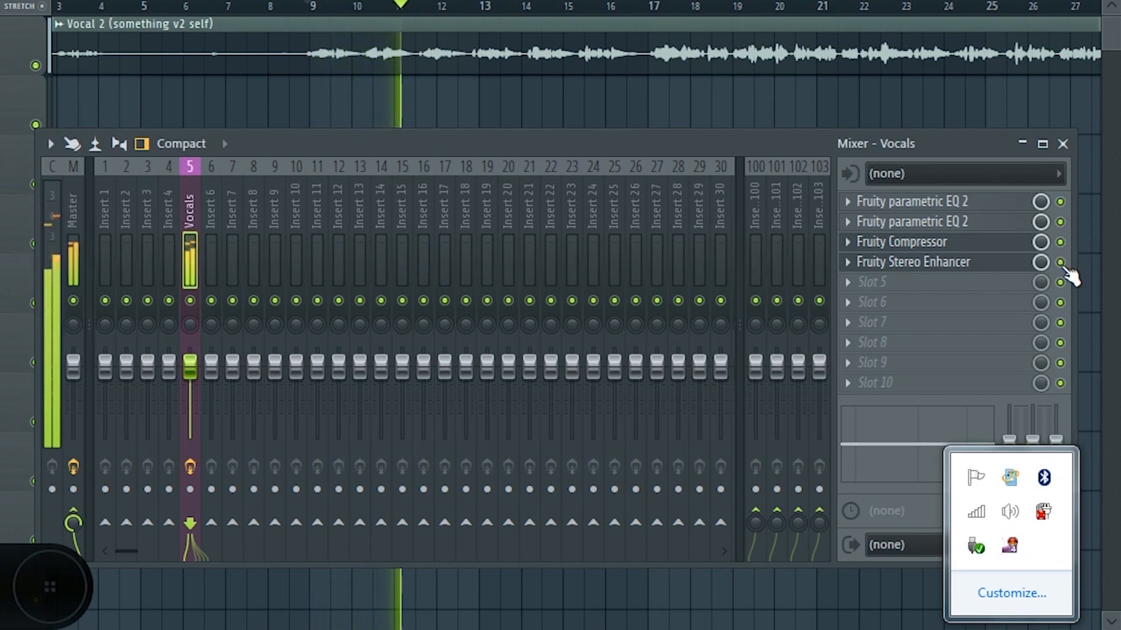
key(space)
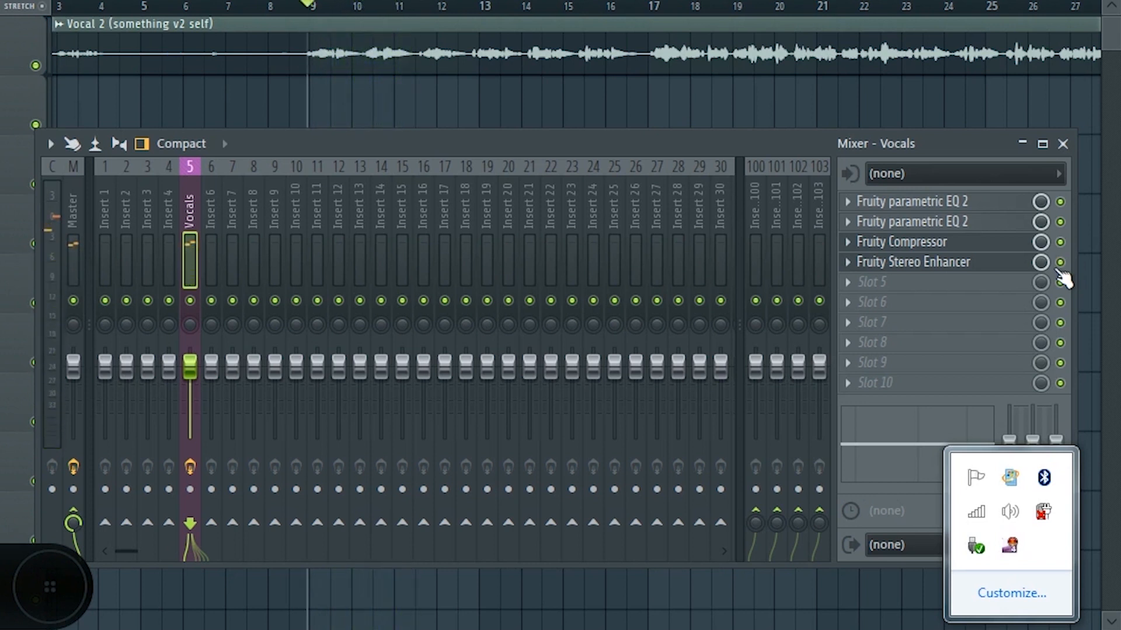
Step: Add Soundgoodizer in the fifth slot and raise its amount close to maximum in mode A while playing the vocal
click(847, 278)
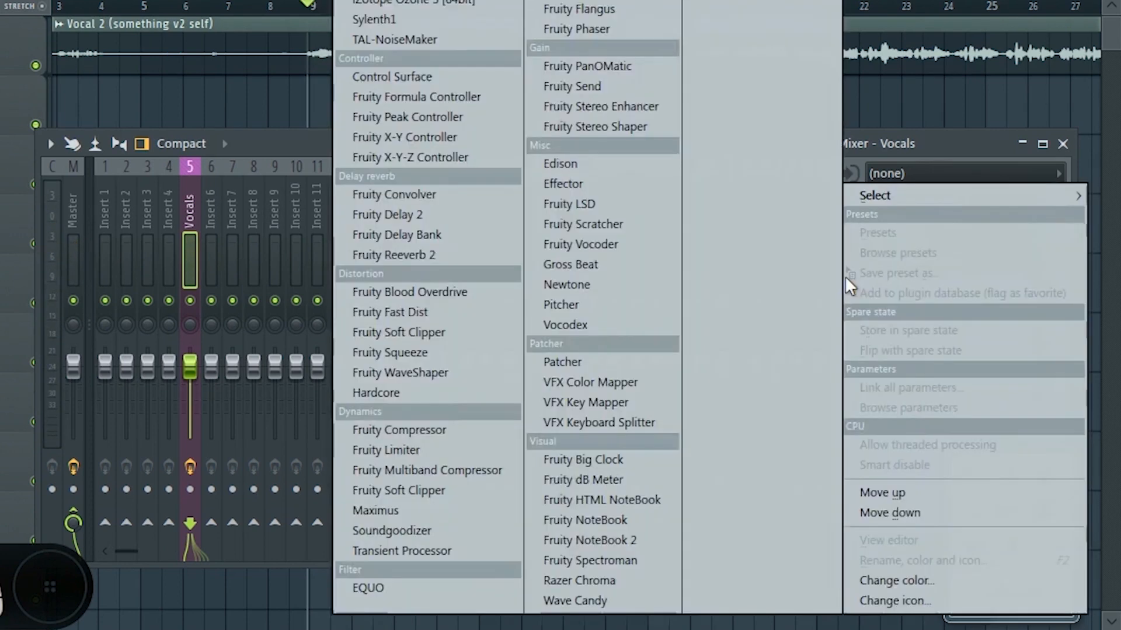
mouse_move(868, 195)
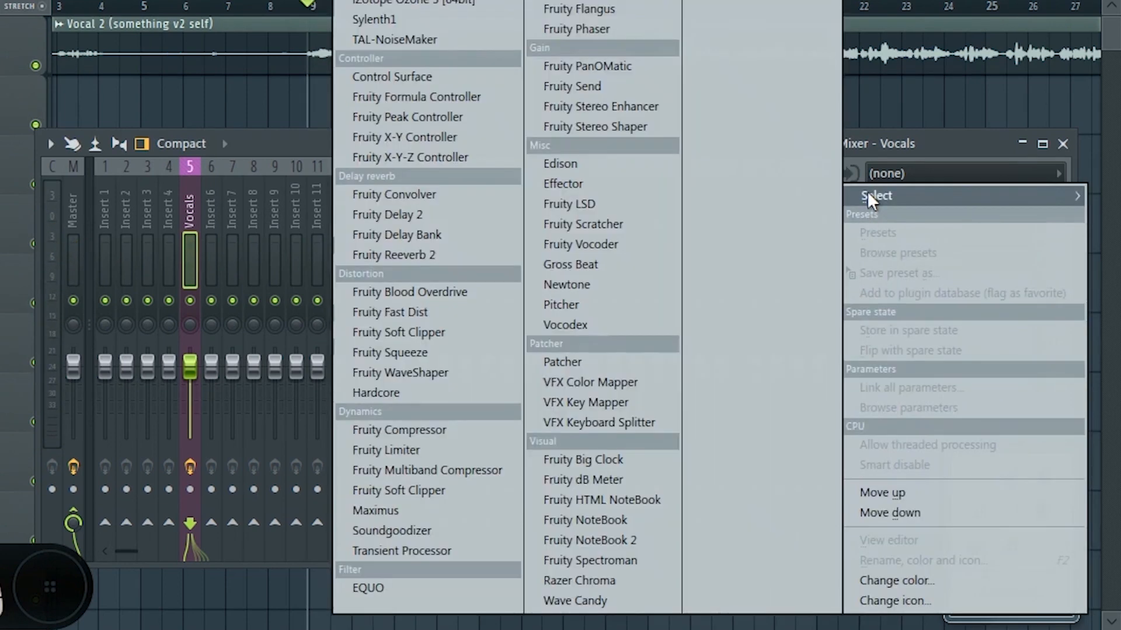
click(453, 530)
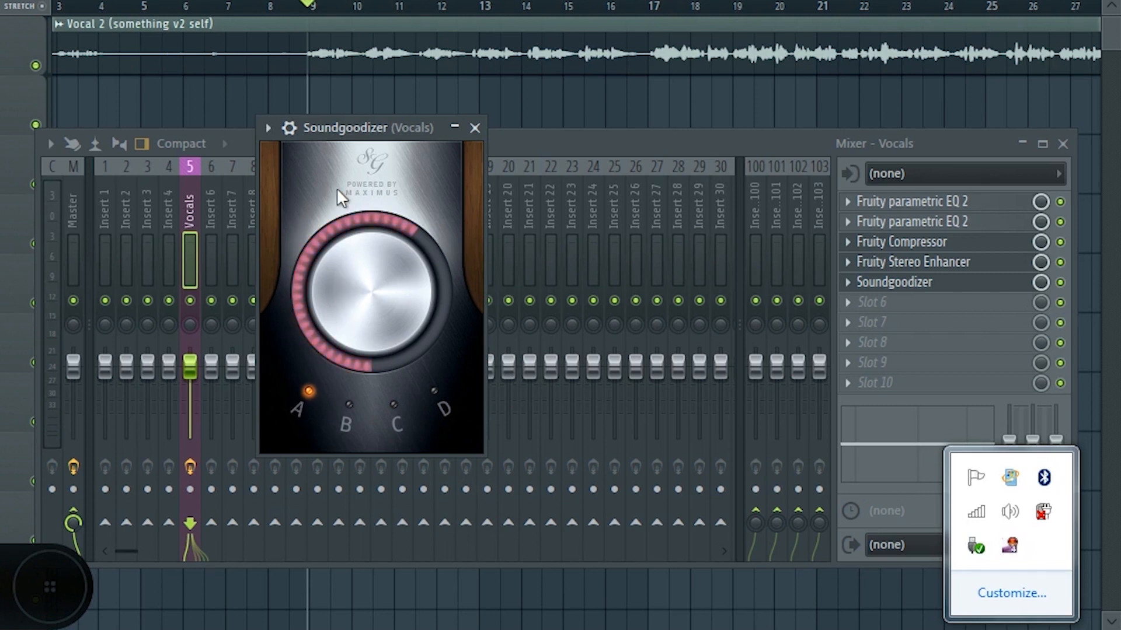
key(space)
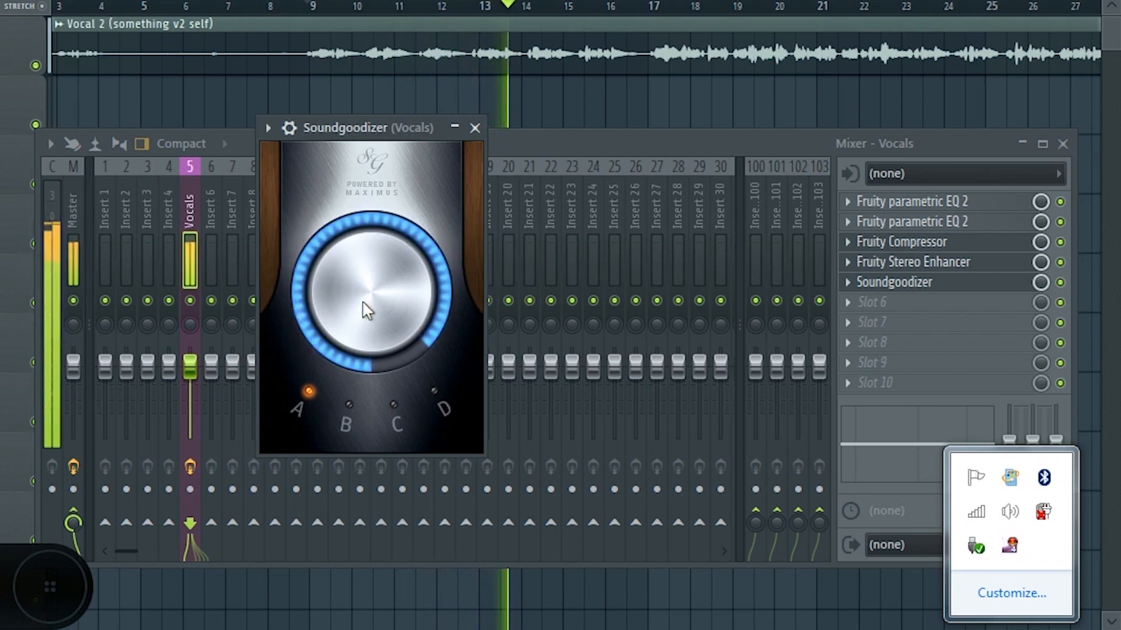
key(space)
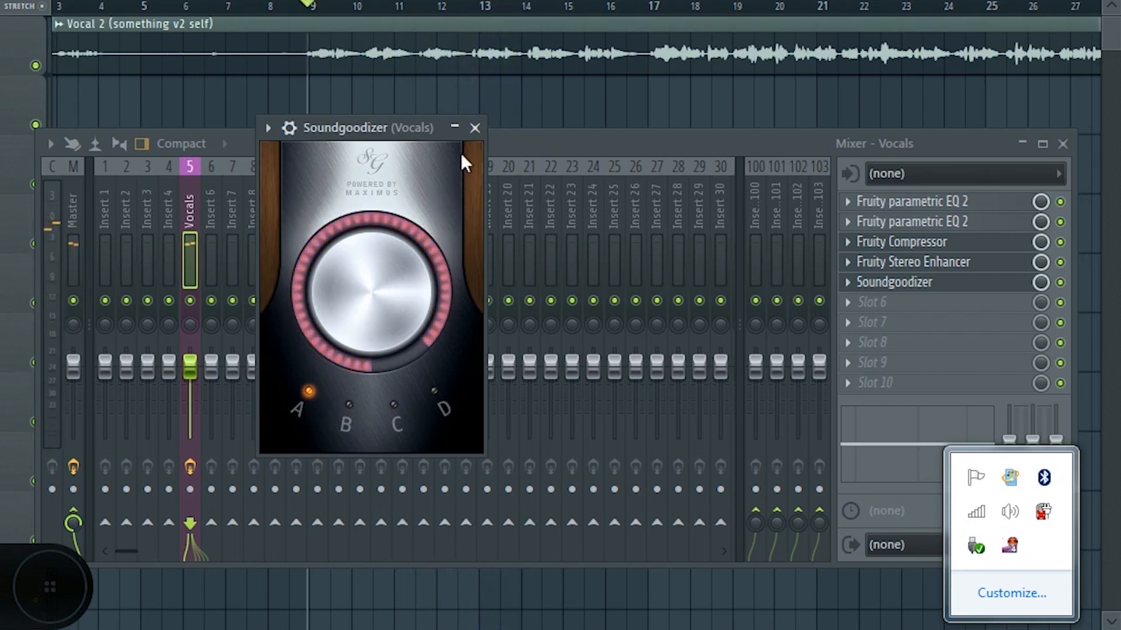
Step: Close the Soundgoodizer, Fruity Compressor and Fruity Stereo Enhancer windows
click(475, 127)
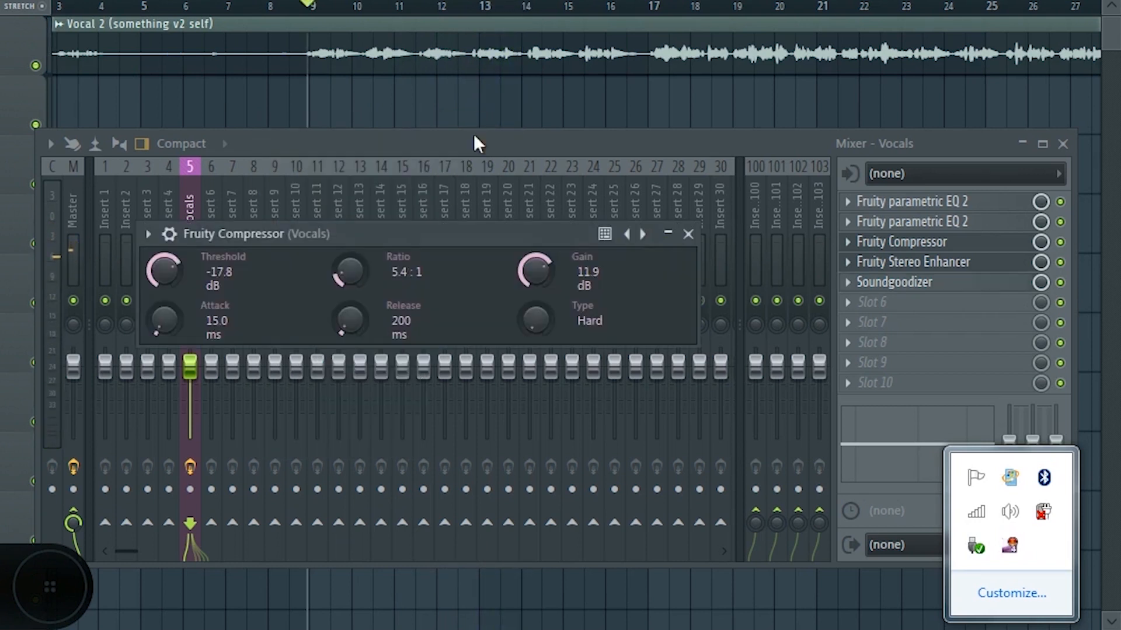
click(688, 235)
click(556, 251)
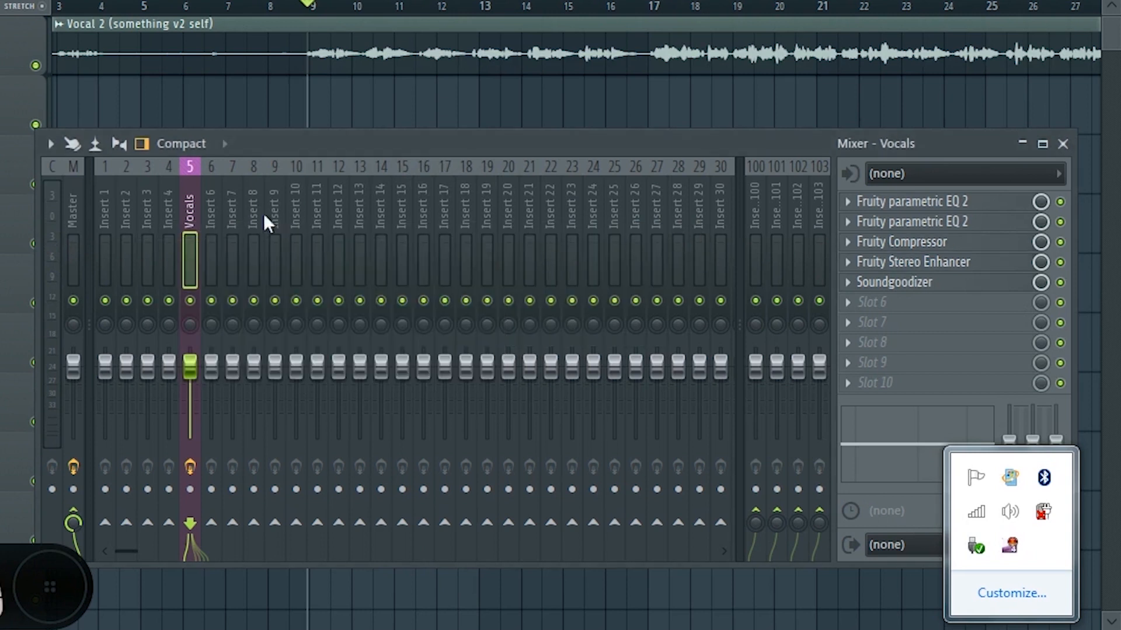
Step: Add Fruity peak controller in the sixth slot of the Vocals track and close its window
click(849, 305)
click(479, 116)
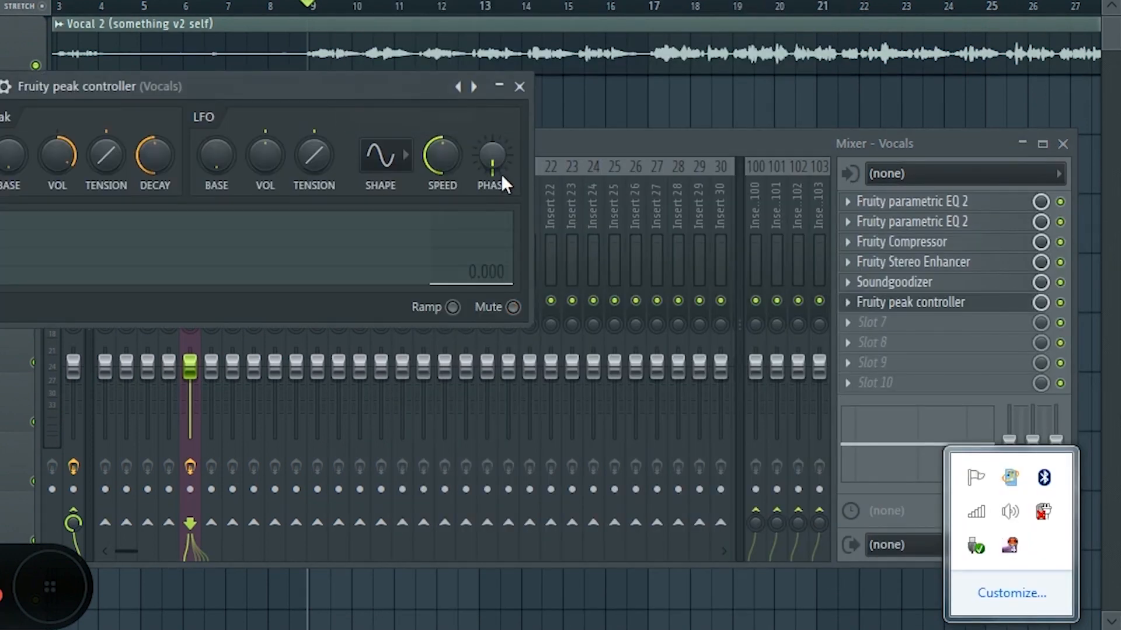
click(519, 88)
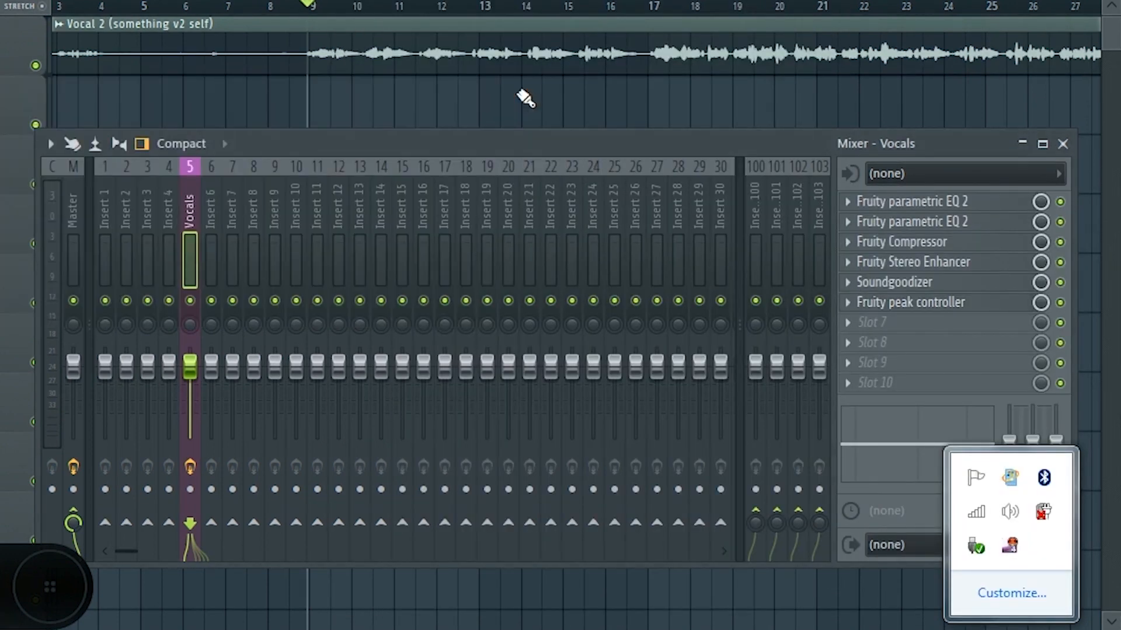